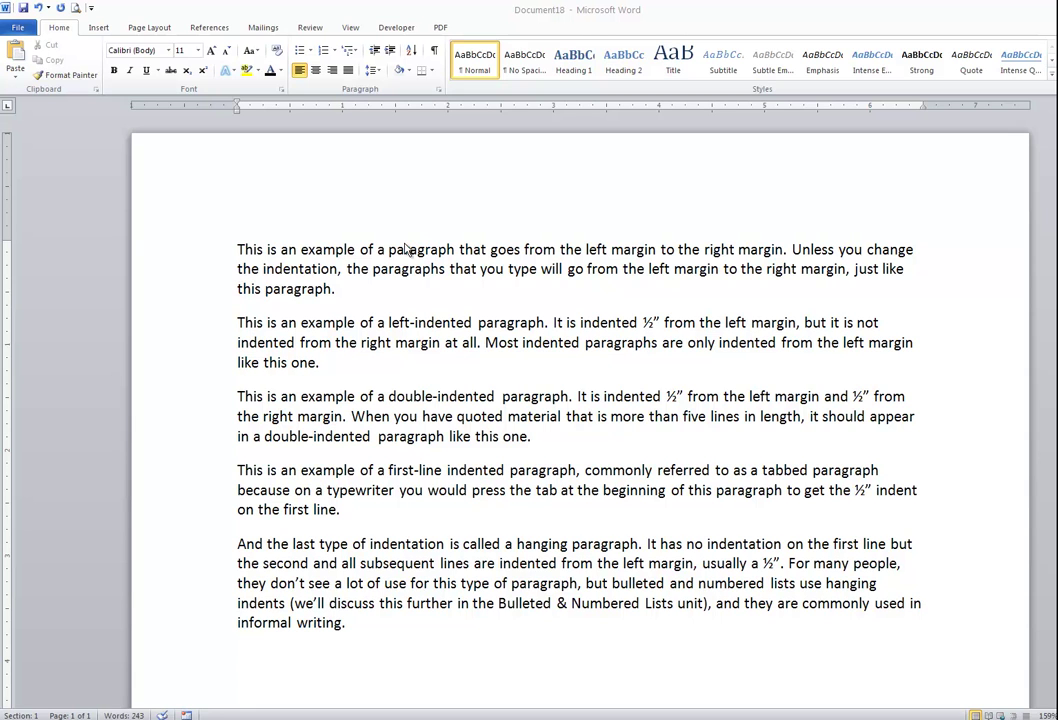
- Step the second paragraph's indent up to 2" with Increase Indent, then back to 0"
{"action": "left_click", "coordinate": [579, 325]}
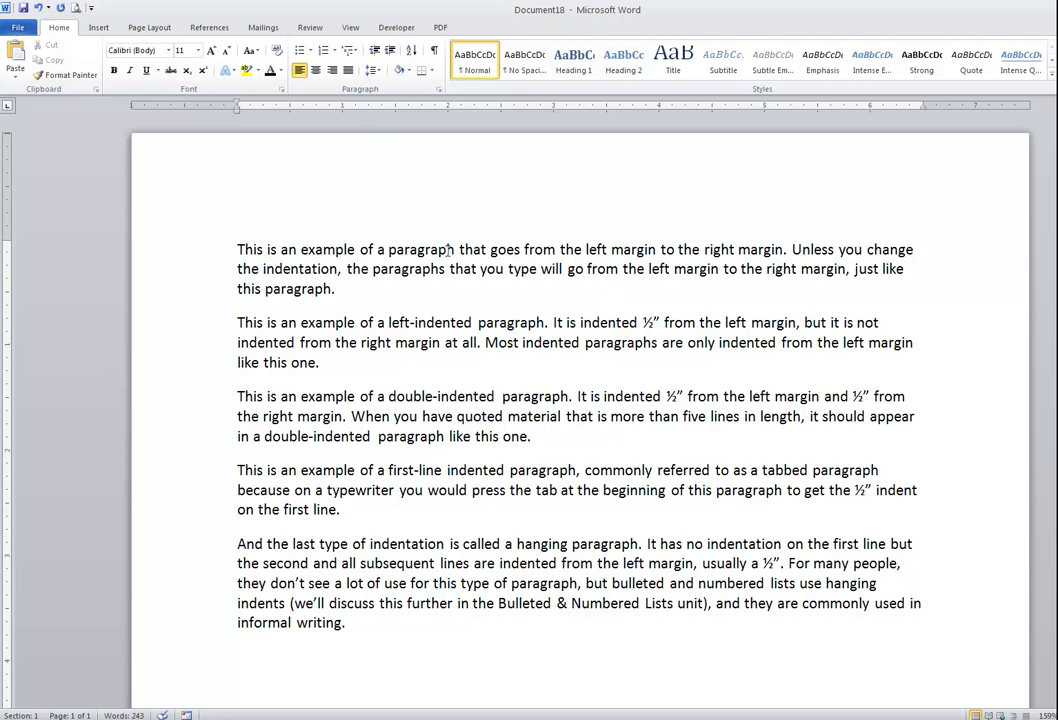
{"action": "left_click", "coordinate": [389, 52]}
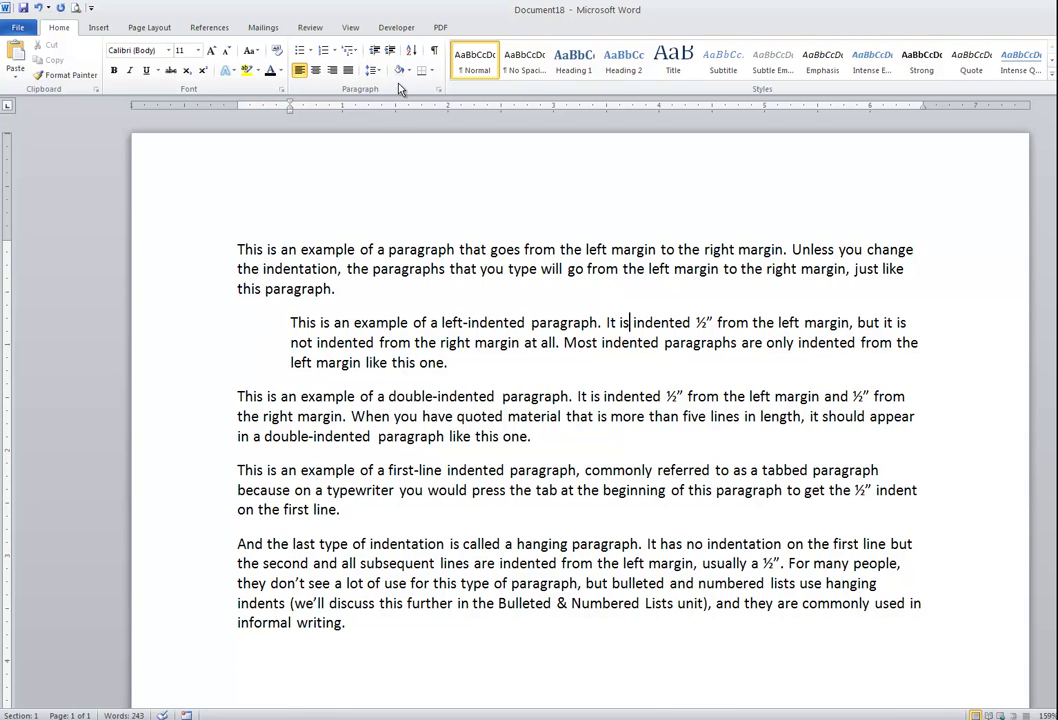
{"action": "left_click", "coordinate": [391, 55]}
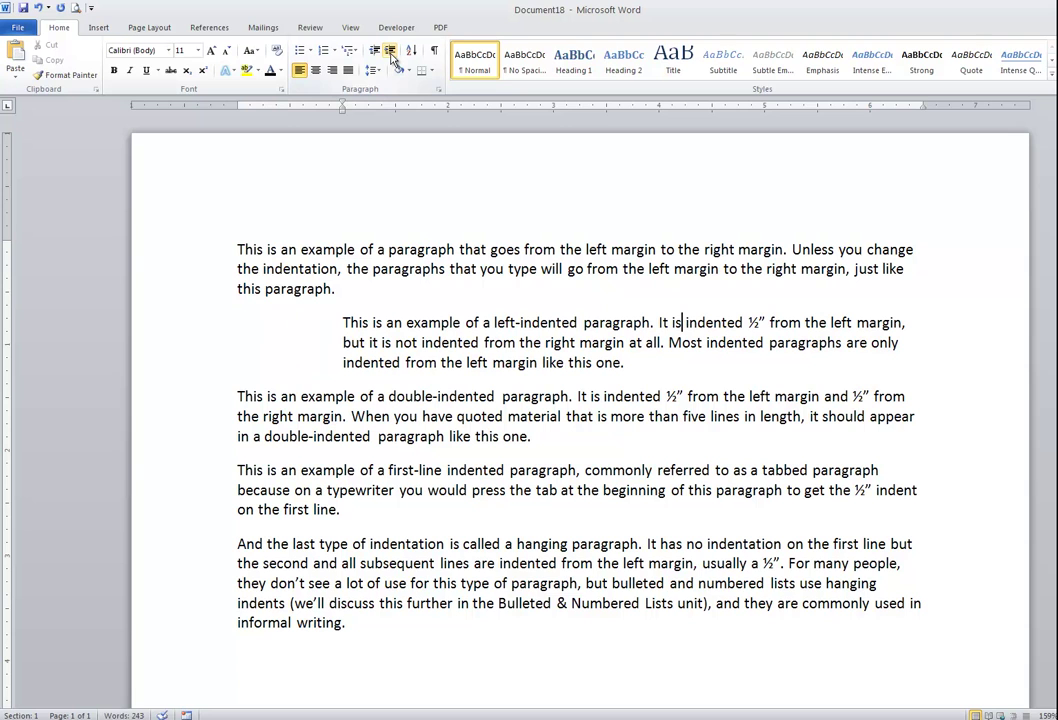
{"action": "left_click", "coordinate": [391, 55]}
{"action": "left_click", "coordinate": [391, 56]}
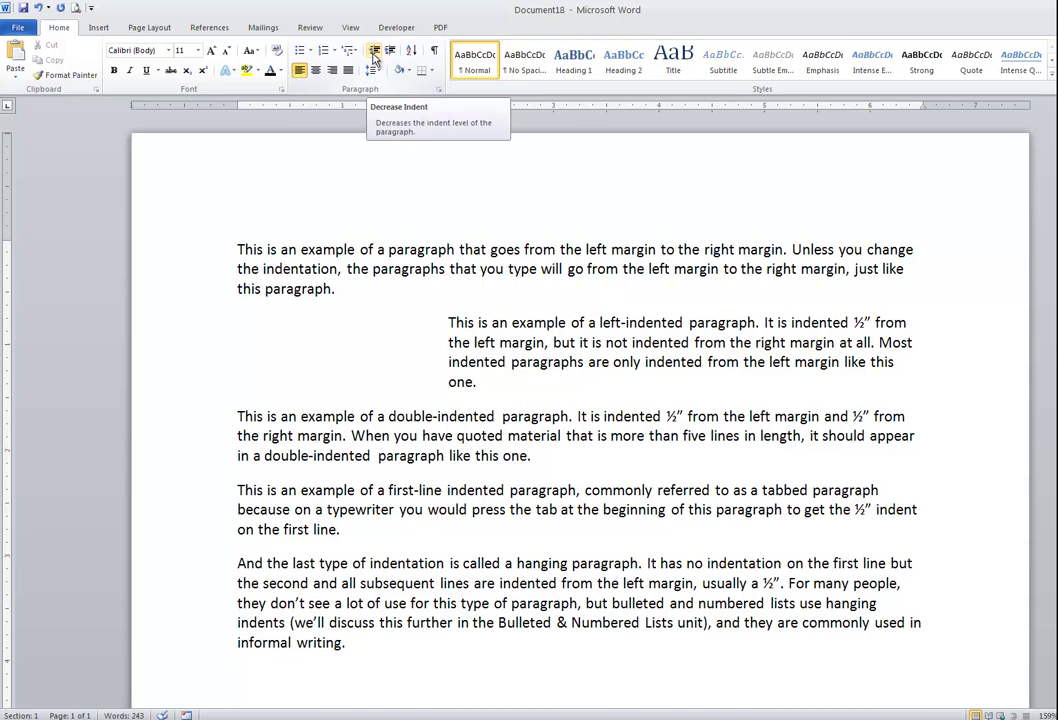
{"action": "left_click", "coordinate": [375, 55]}
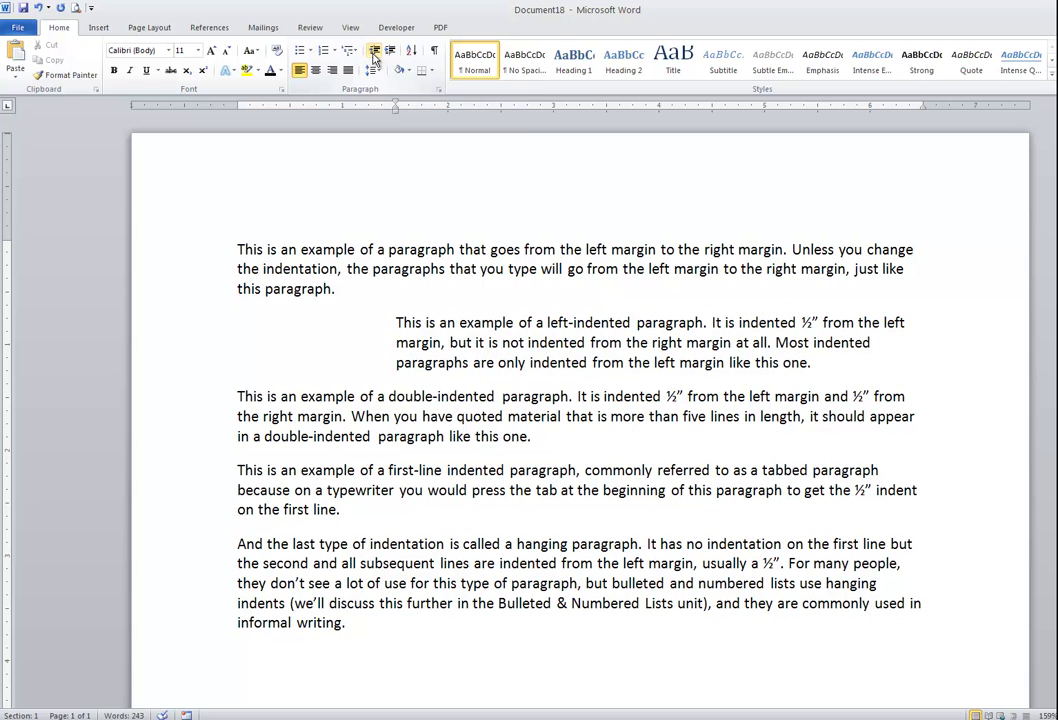
{"action": "left_click", "coordinate": [375, 55]}
{"action": "left_click", "coordinate": [375, 55]}
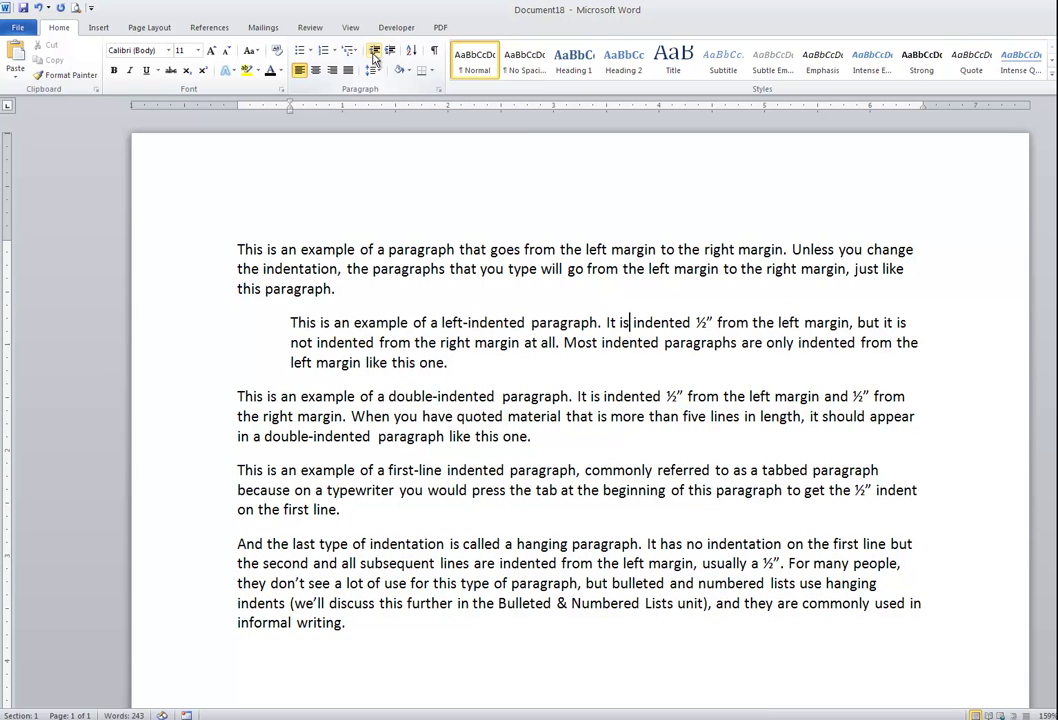
{"action": "left_click", "coordinate": [375, 55]}
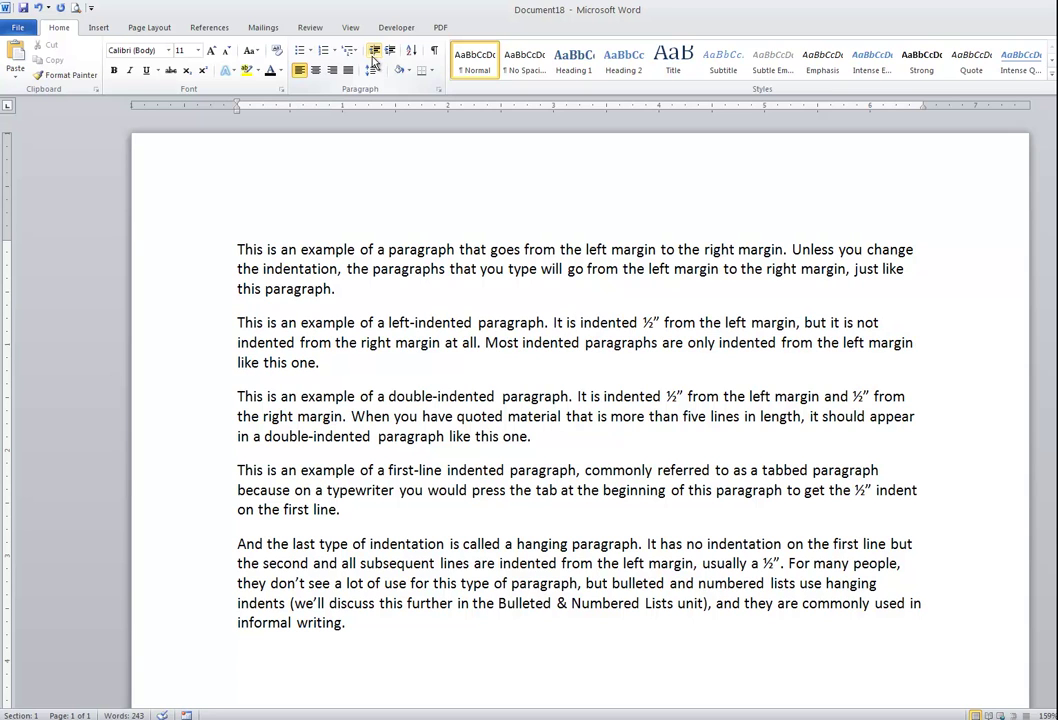
- On Page Layout, raise the Indent Left spinner to 0.5" and lower it back to 0"
{"action": "left_click", "coordinate": [167, 31]}
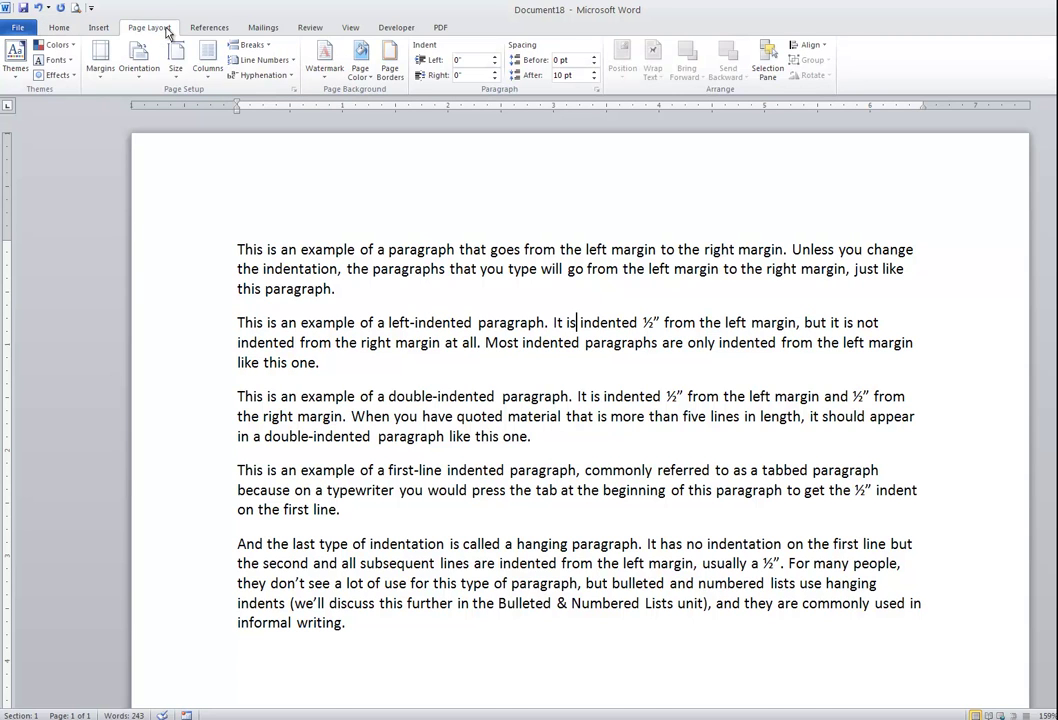
{"action": "left_click", "coordinate": [493, 59]}
{"action": "left_click", "coordinate": [493, 59]}
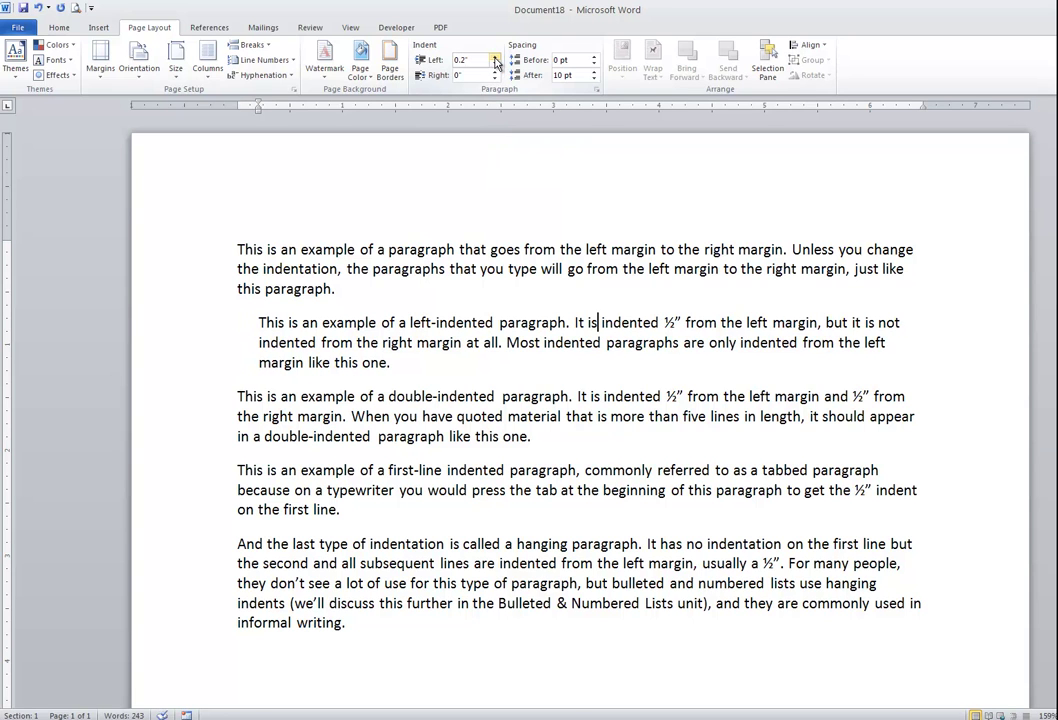
{"action": "left_click", "coordinate": [493, 59]}
{"action": "left_click", "coordinate": [493, 59]}
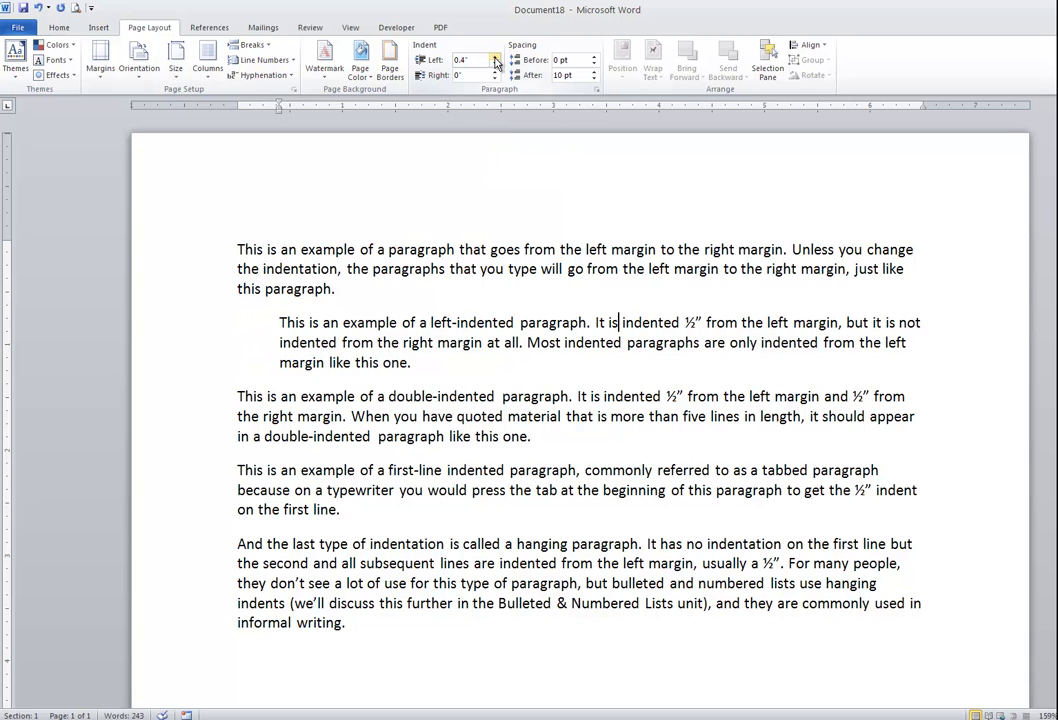
{"action": "left_click", "coordinate": [493, 59]}
{"action": "left_click", "coordinate": [494, 66]}
{"action": "left_click", "coordinate": [494, 66]}
{"action": "left_click", "coordinate": [494, 66]}
{"action": "left_click", "coordinate": [494, 66]}
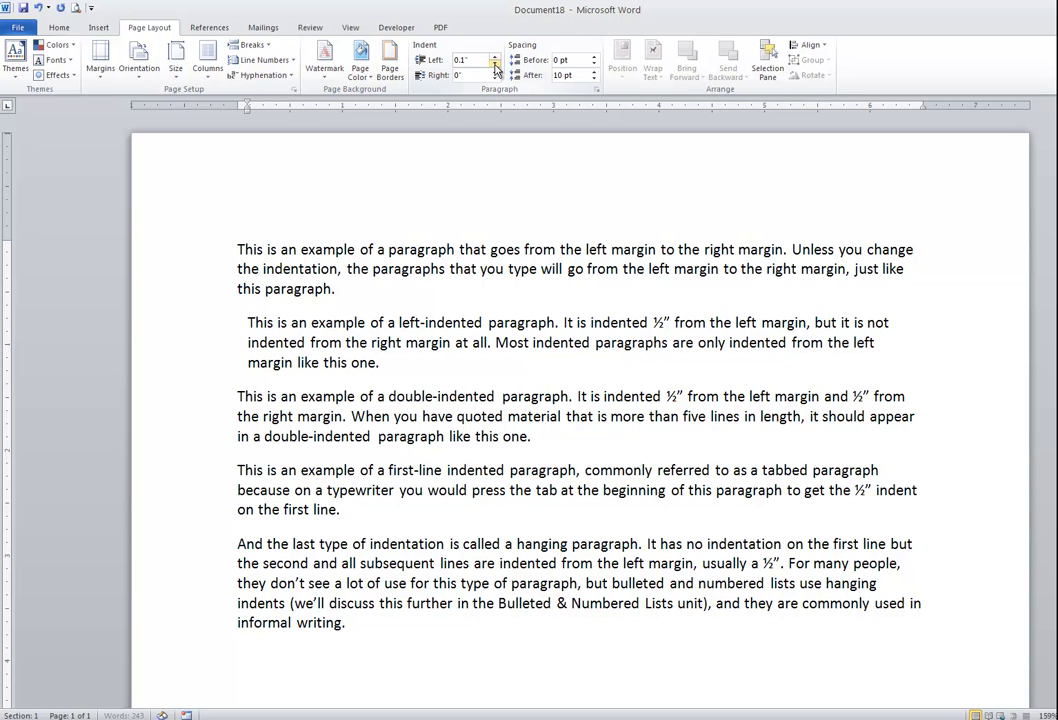
{"action": "left_click", "coordinate": [494, 66]}
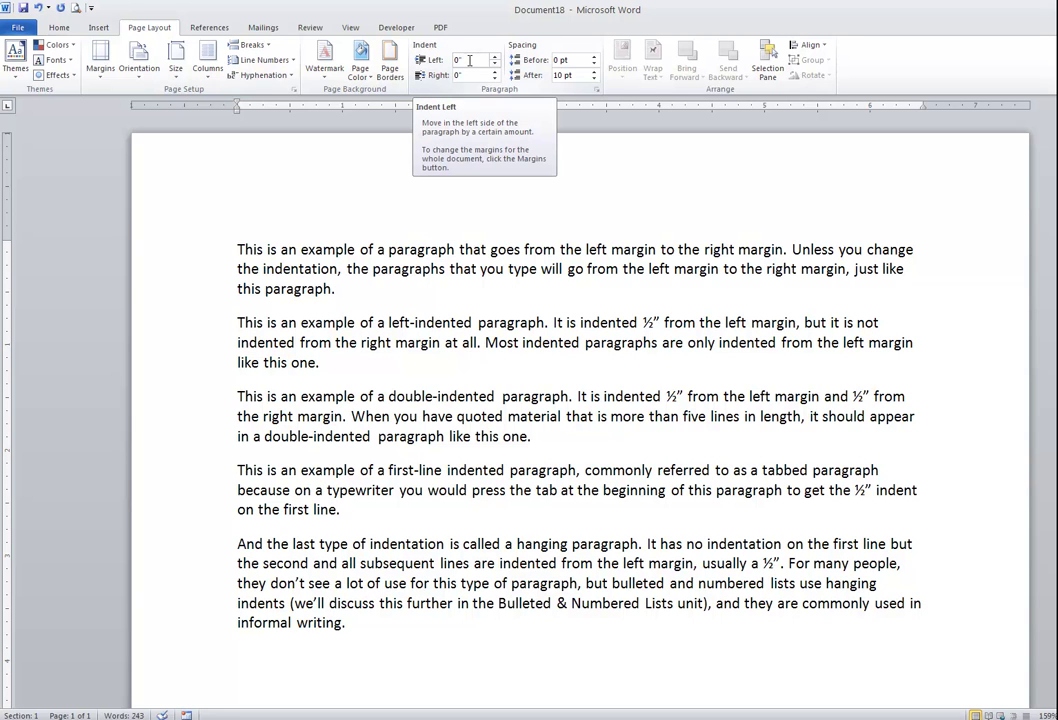
- Enter a 0.85" left indent, then undo it to leave the paragraph at 0"
{"action": "left_click", "coordinate": [469, 60]}
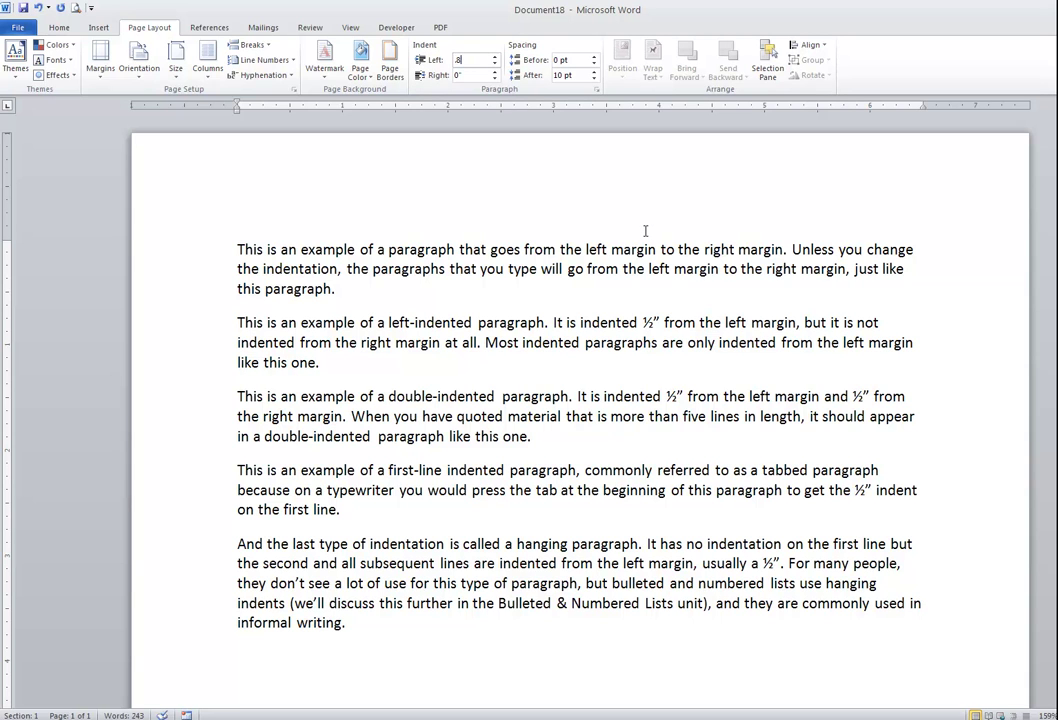
{"action": "key", "text": "Return"}
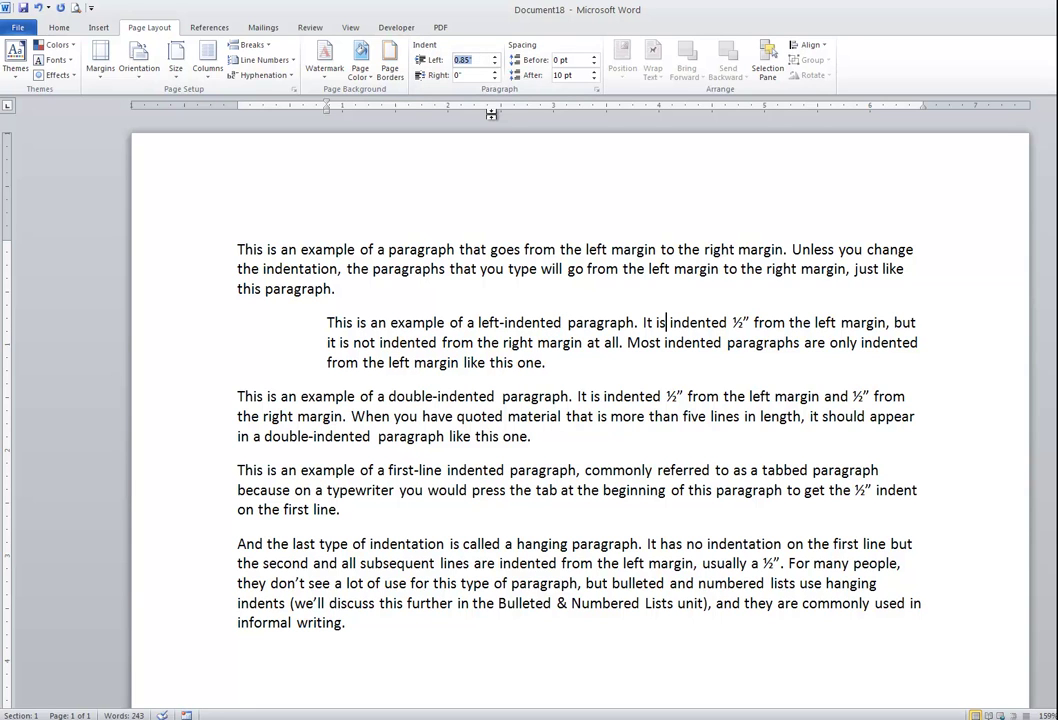
{"action": "key", "text": "ctrl+z"}
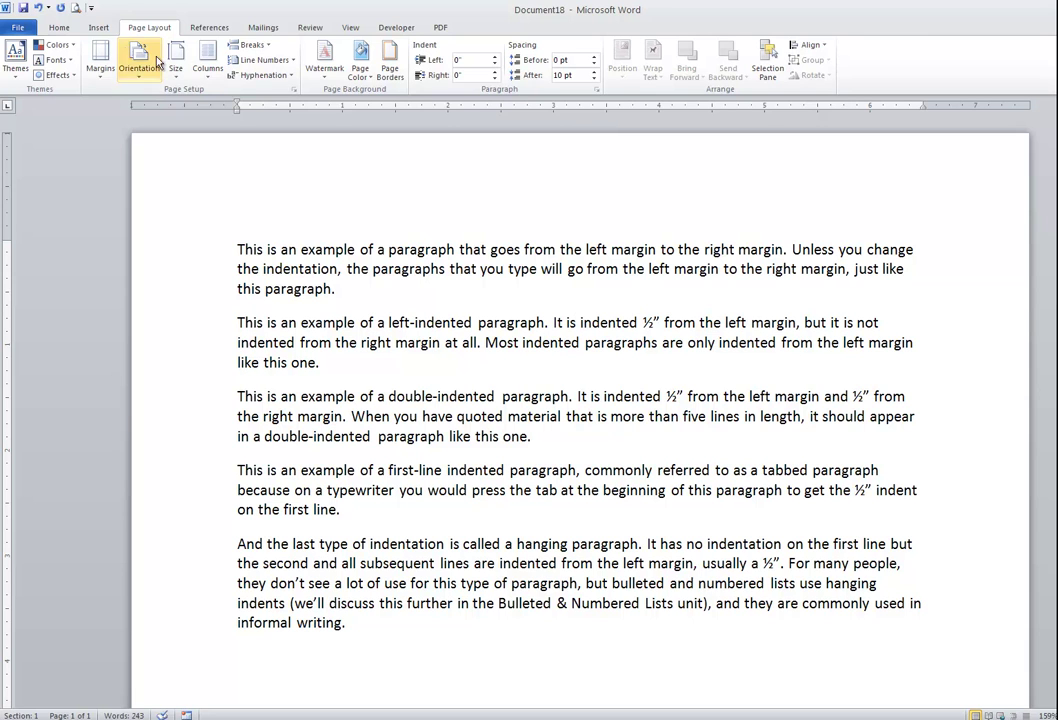
- On Home, indent the second and third paragraphs to 1", then return both to the margin
{"action": "left_click", "coordinate": [60, 28]}
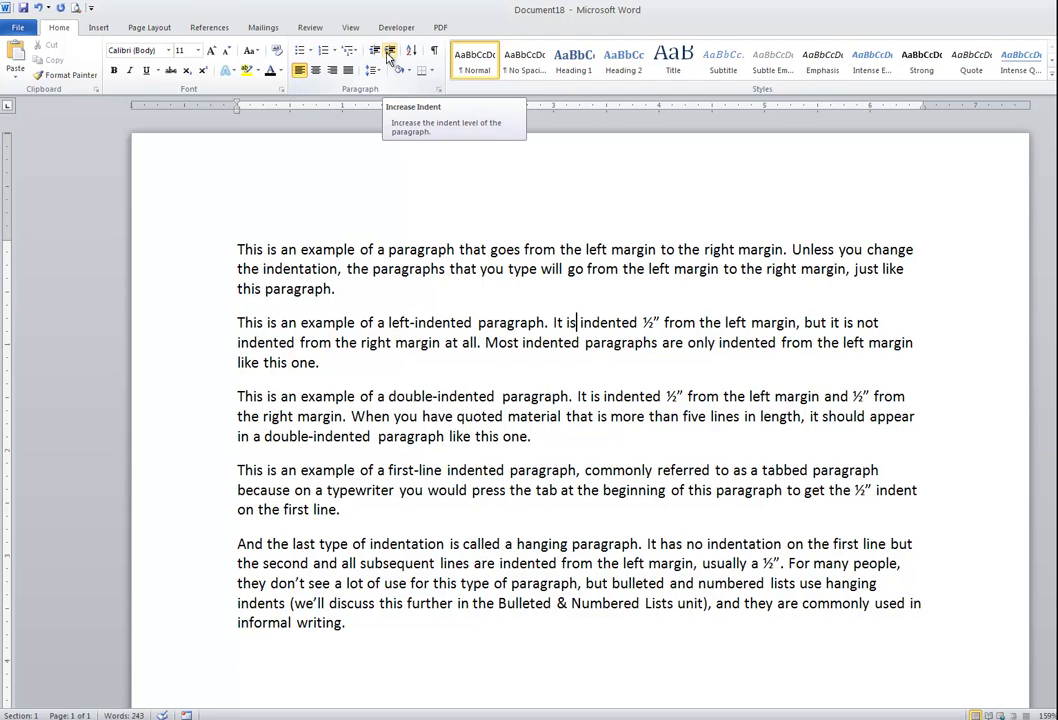
{"action": "left_click", "coordinate": [577, 323]}
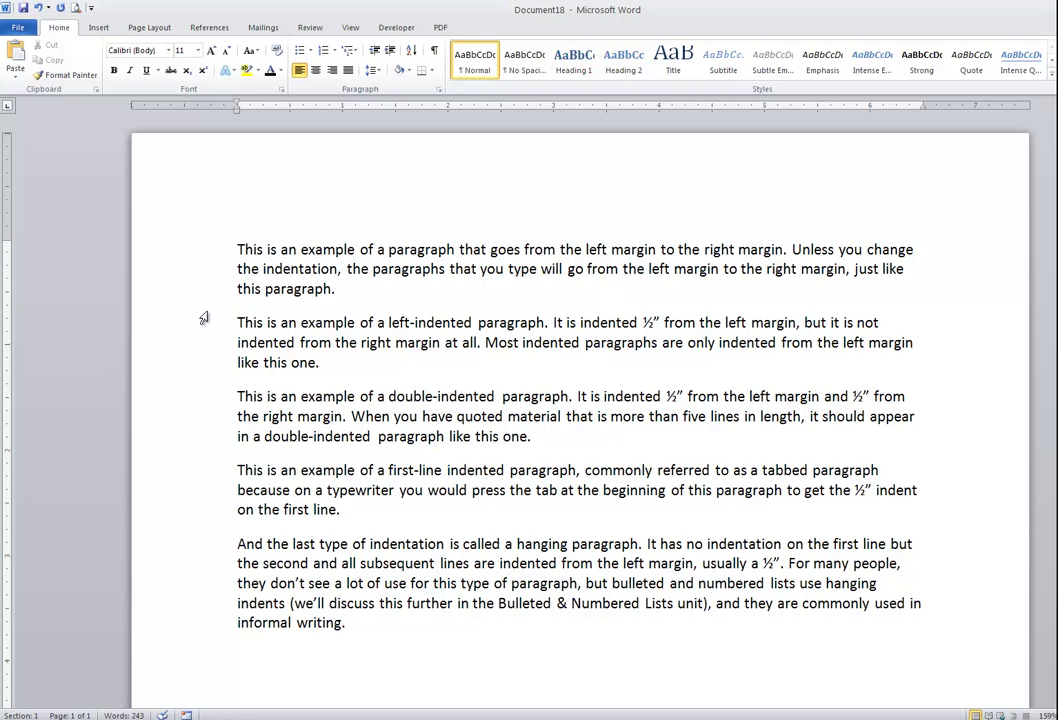
{"action": "left_click_drag", "start_coordinate": [204, 320], "coordinate": [220, 436]}
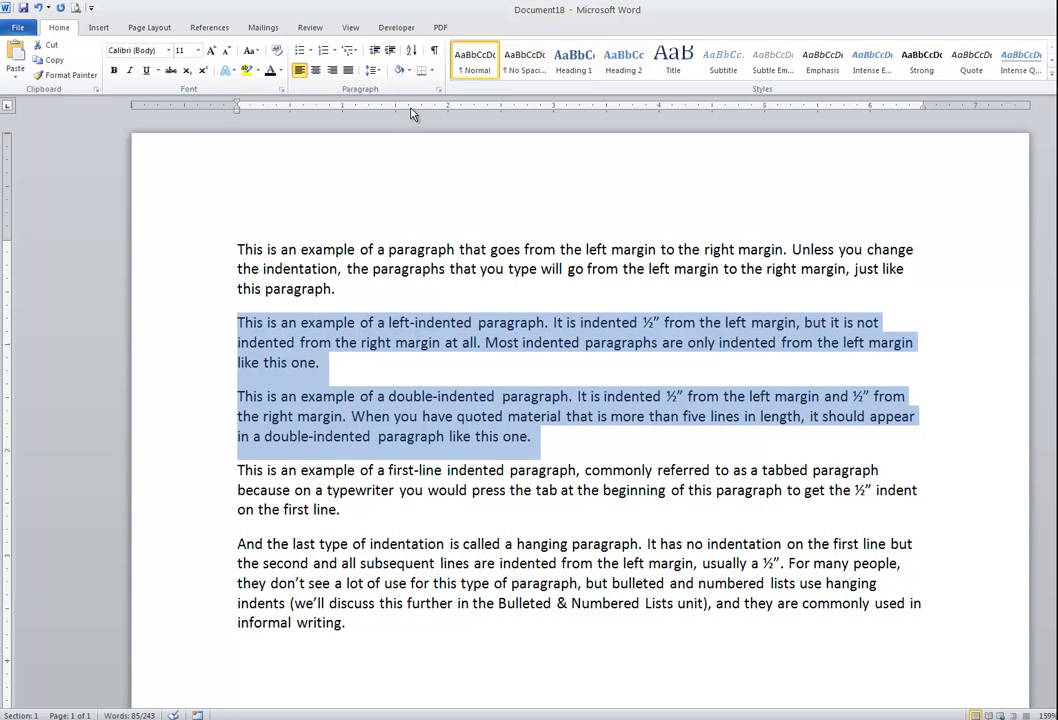
{"action": "left_click", "coordinate": [389, 50]}
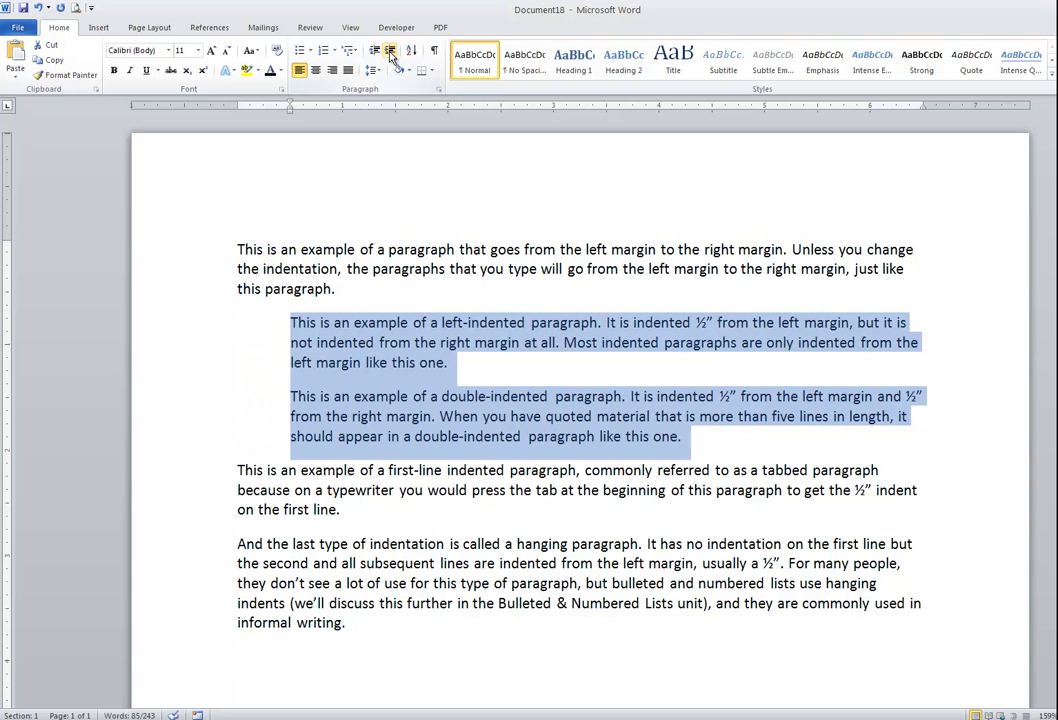
{"action": "left_click", "coordinate": [390, 52]}
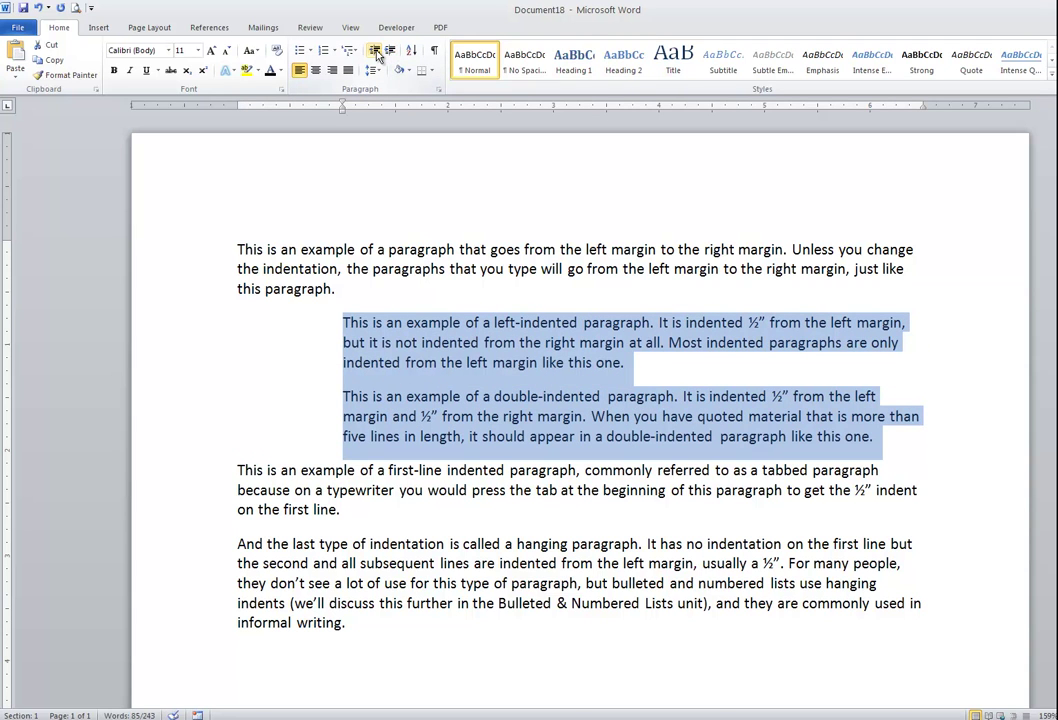
{"action": "left_click", "coordinate": [376, 52]}
{"action": "left_click", "coordinate": [376, 52]}
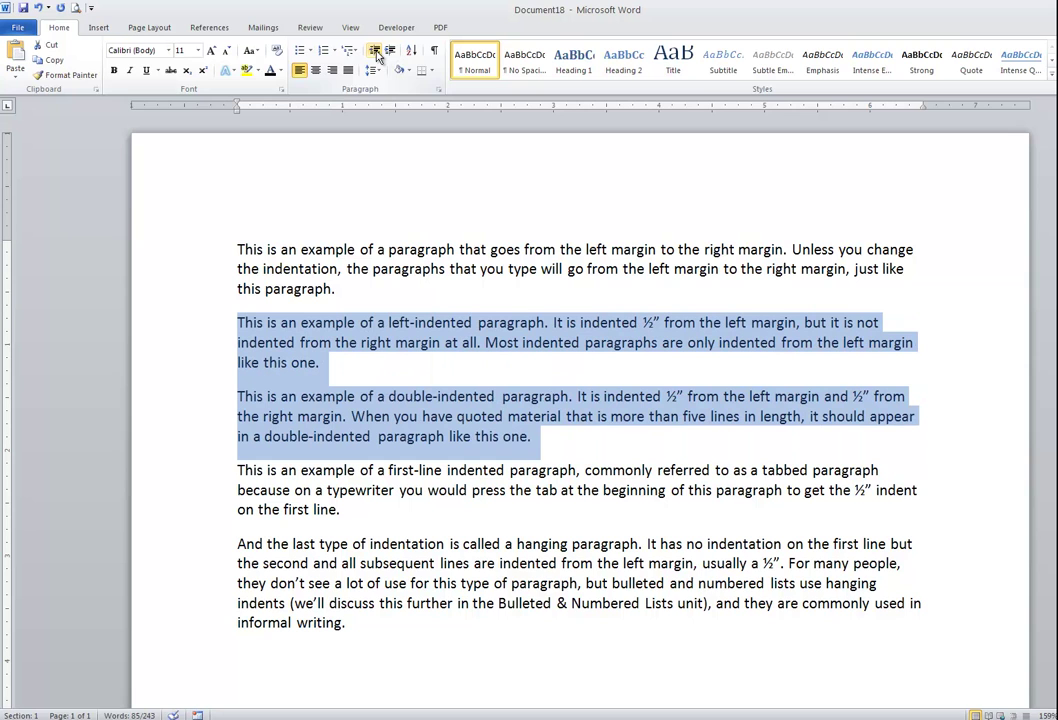
{"action": "left_click", "coordinate": [463, 323]}
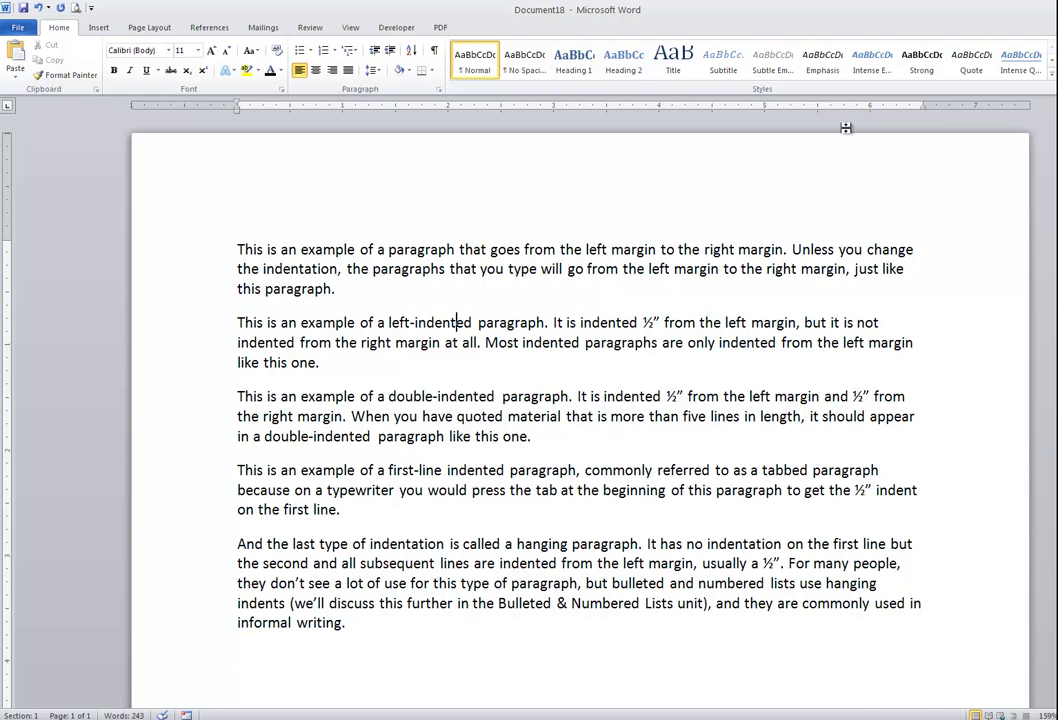
- Hide and then re-show the rulers from the View options
{"action": "left_click", "coordinate": [350, 28]}
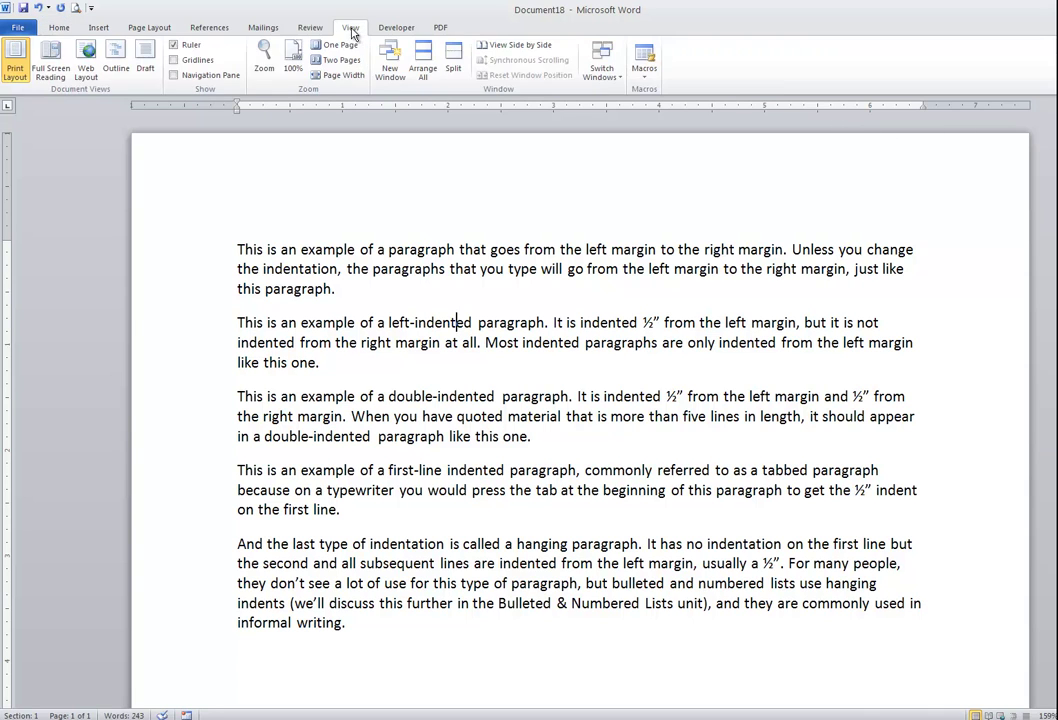
{"action": "left_click", "coordinate": [173, 45]}
{"action": "left_click", "coordinate": [173, 45]}
{"action": "left_click", "coordinate": [50, 28]}
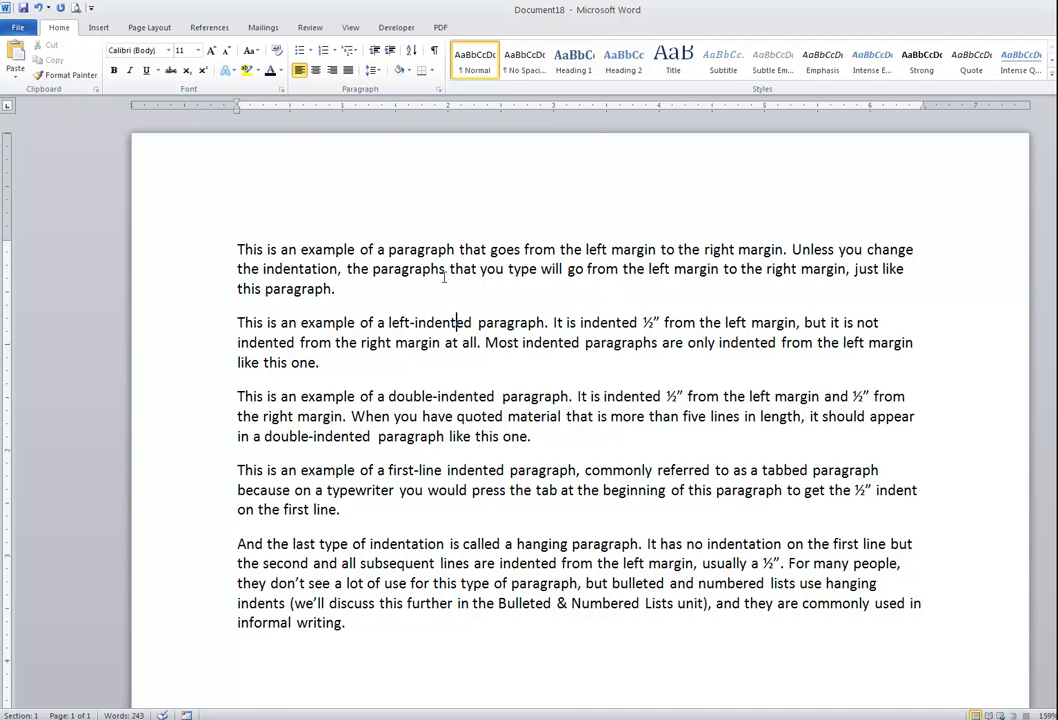
- Indent the second paragraph to 1.5" with Increase Indent, then bring it back to the margin
{"action": "left_click", "coordinate": [390, 52]}
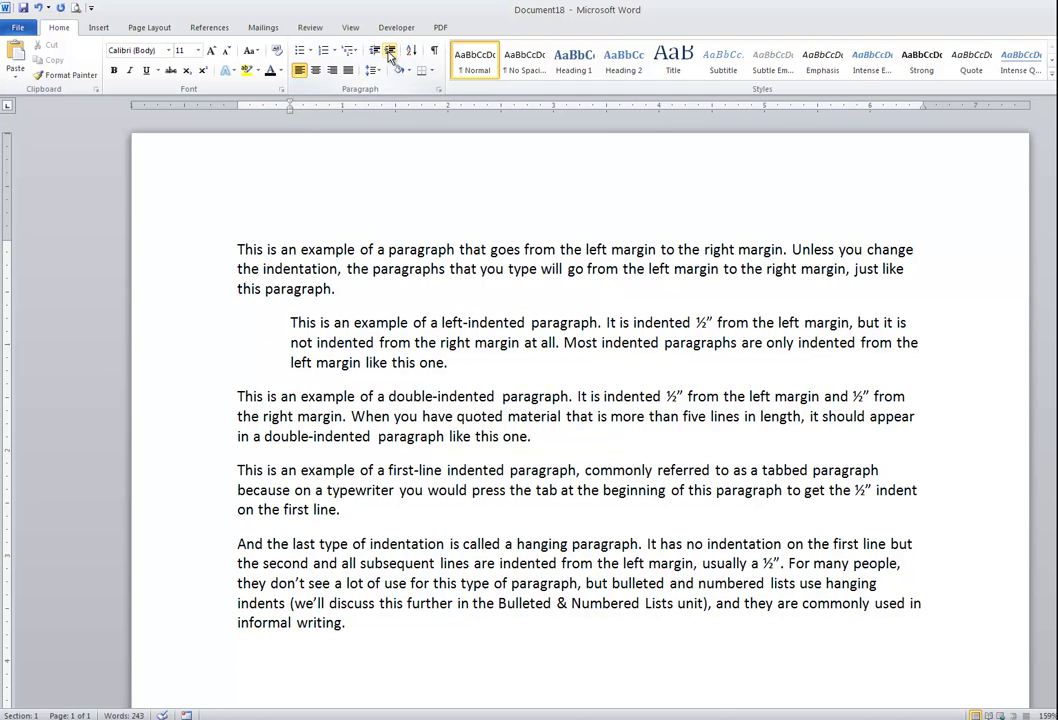
{"action": "left_click", "coordinate": [390, 52]}
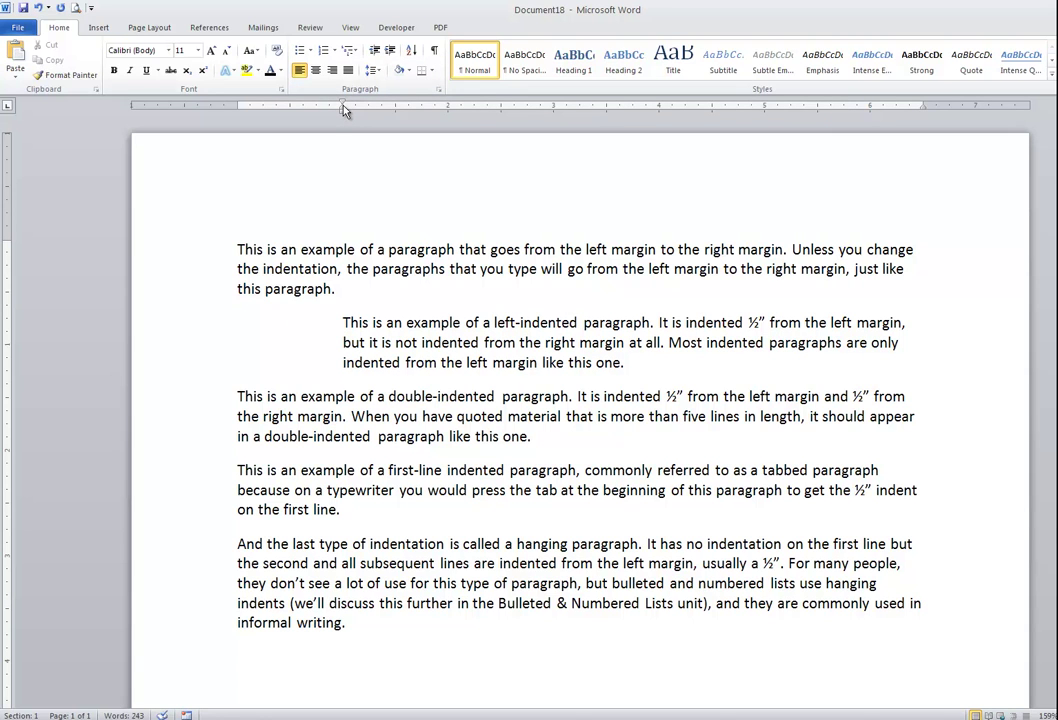
{"action": "left_click", "coordinate": [390, 51]}
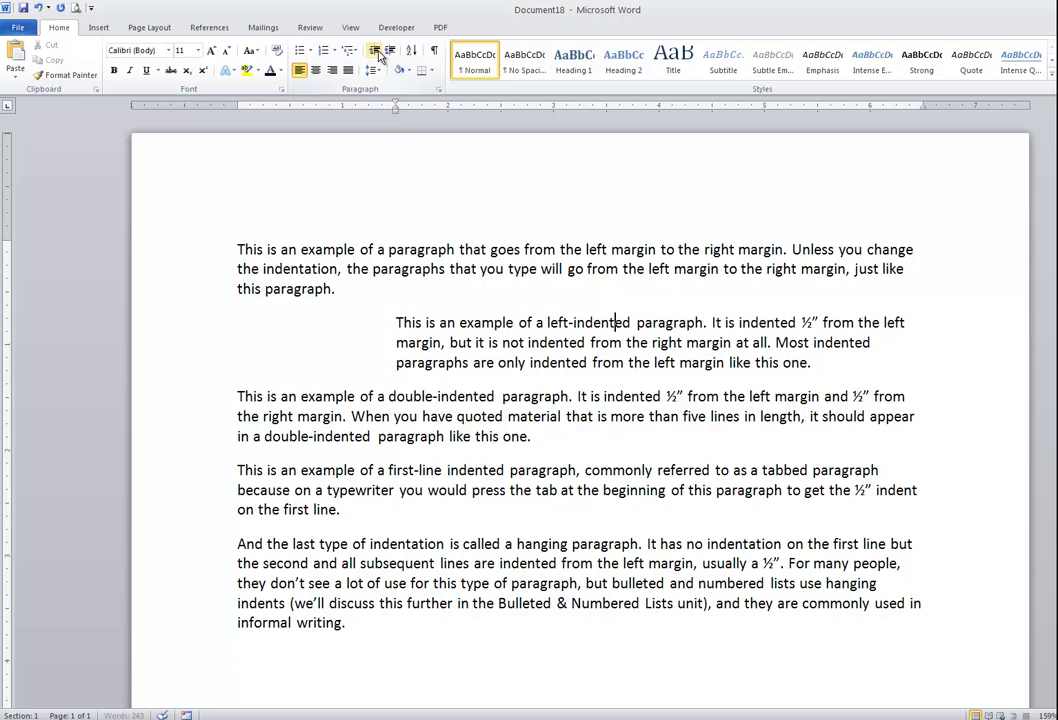
{"action": "left_click", "coordinate": [377, 55]}
{"action": "left_click", "coordinate": [375, 56]}
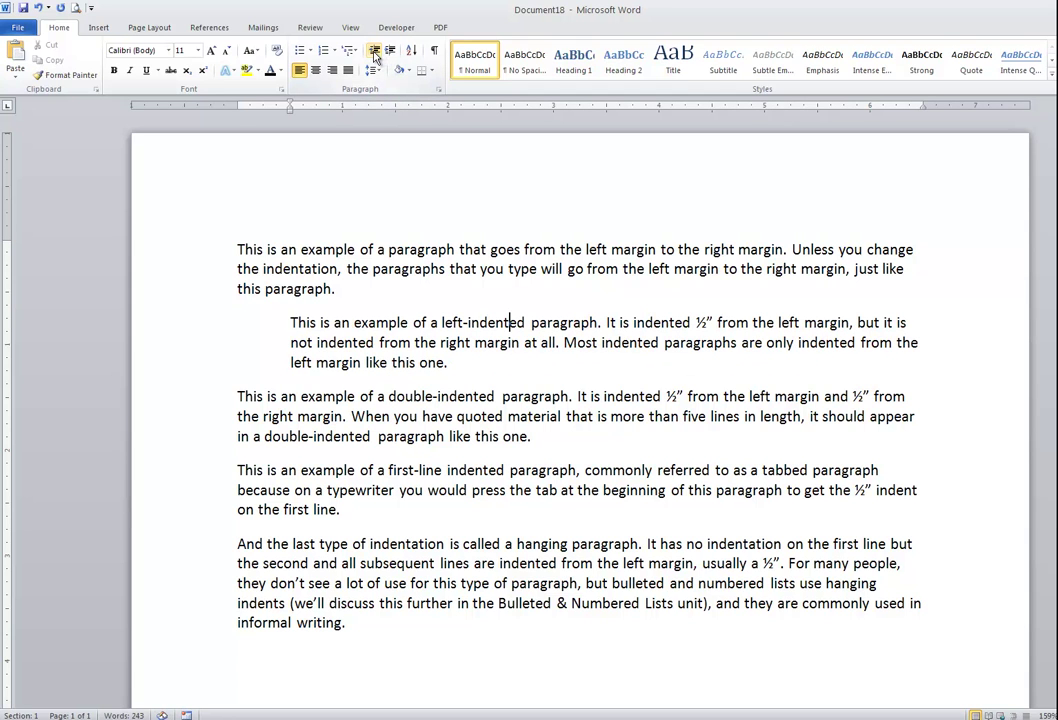
{"action": "left_click", "coordinate": [375, 53]}
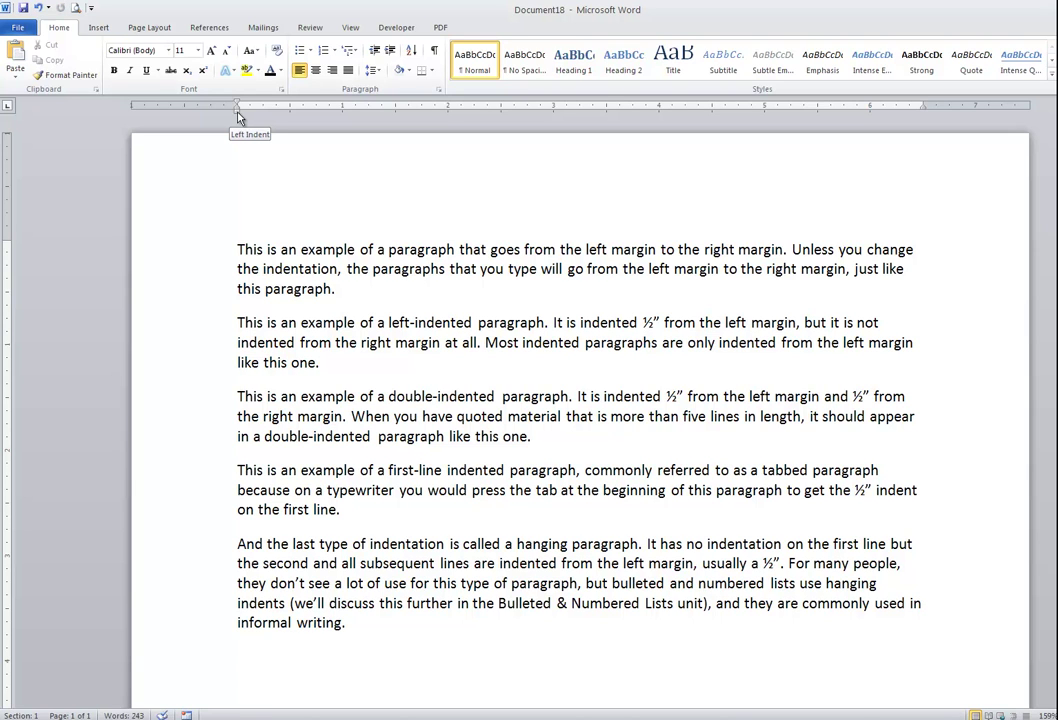
- Test the Left Indent marker by dragging, then set the second paragraph to a ½" left indent
{"action": "left_click_drag", "start_coordinate": [237, 116], "coordinate": [376, 117]}
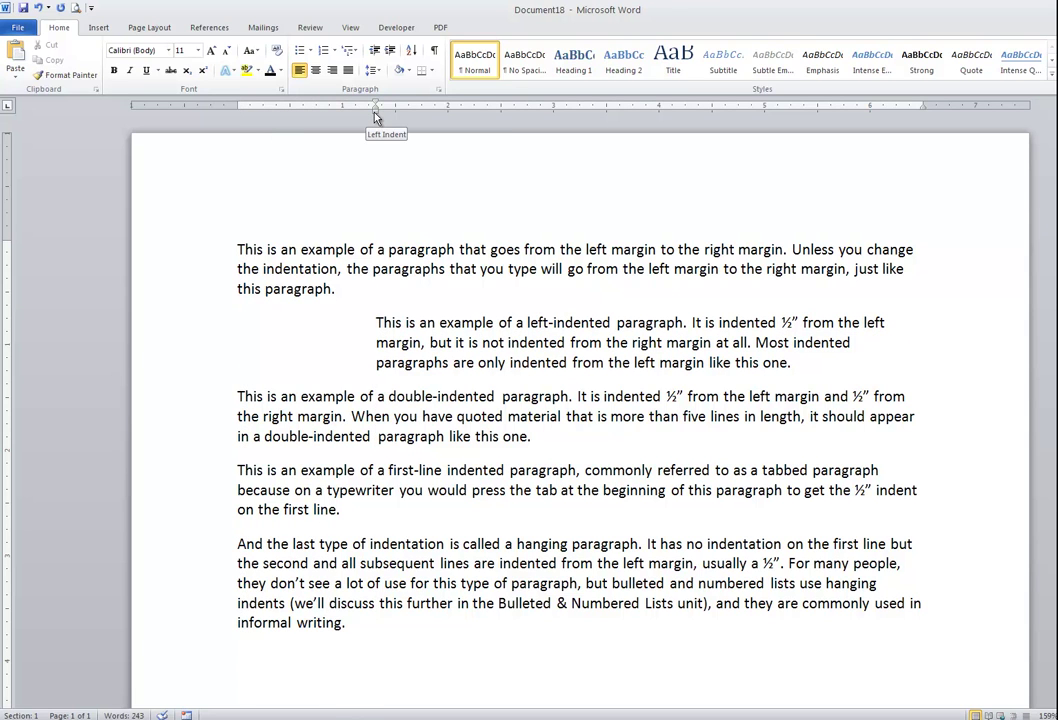
{"action": "mouse_move", "coordinate": [375, 116]}
{"action": "left_mouse_down"}
{"action": "mouse_move", "coordinate": [236, 118]}
{"action": "mouse_move", "coordinate": [290, 117]}
{"action": "left_mouse_up"}
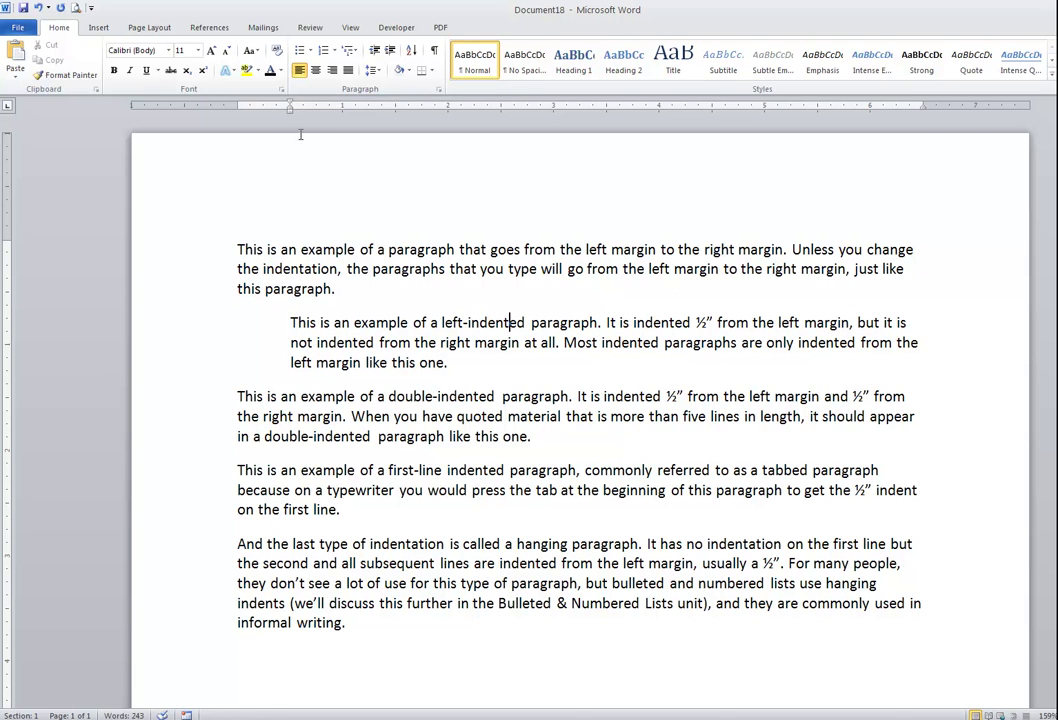
{"action": "mouse_move", "coordinate": [291, 117]}
{"action": "left_mouse_down"}
{"action": "mouse_move", "coordinate": [359, 118]}
{"action": "mouse_move", "coordinate": [299, 117]}
{"action": "left_mouse_up"}
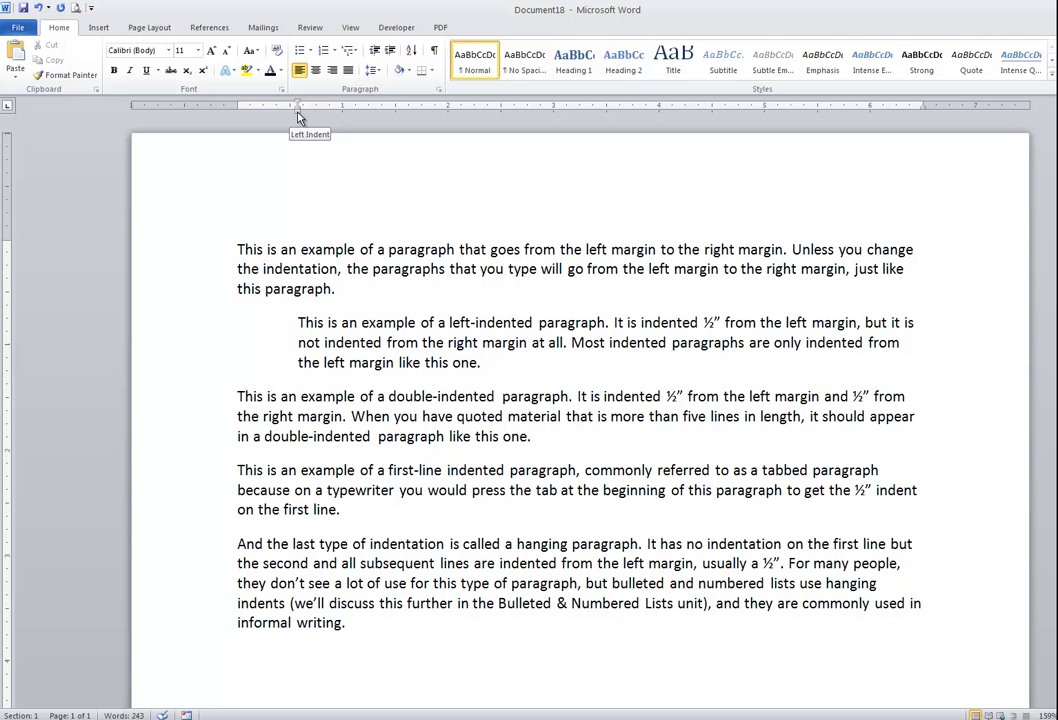
{"action": "left_click_drag", "start_coordinate": [297, 113], "coordinate": [237, 112]}
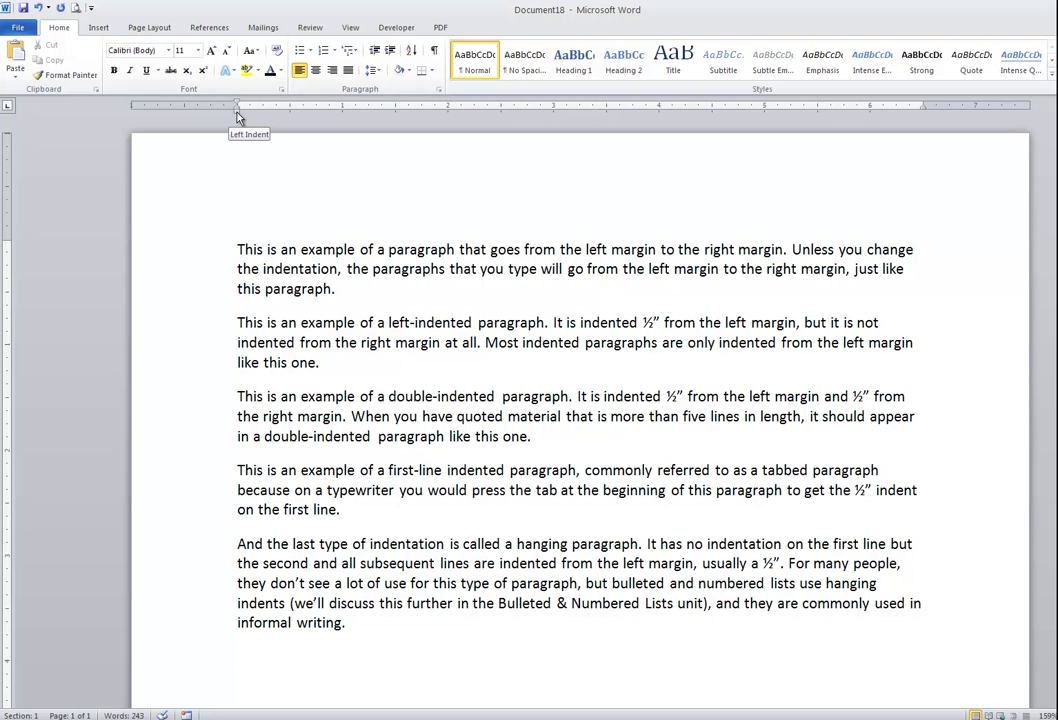
{"action": "left_click", "coordinate": [387, 50]}
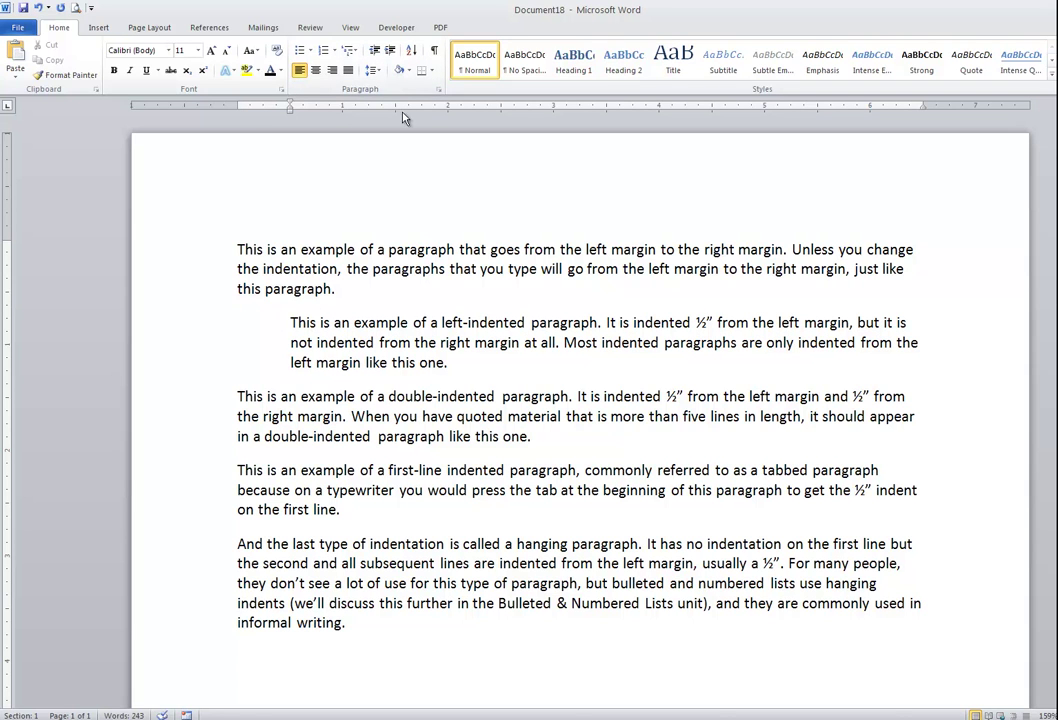
{"action": "left_click", "coordinate": [360, 396]}
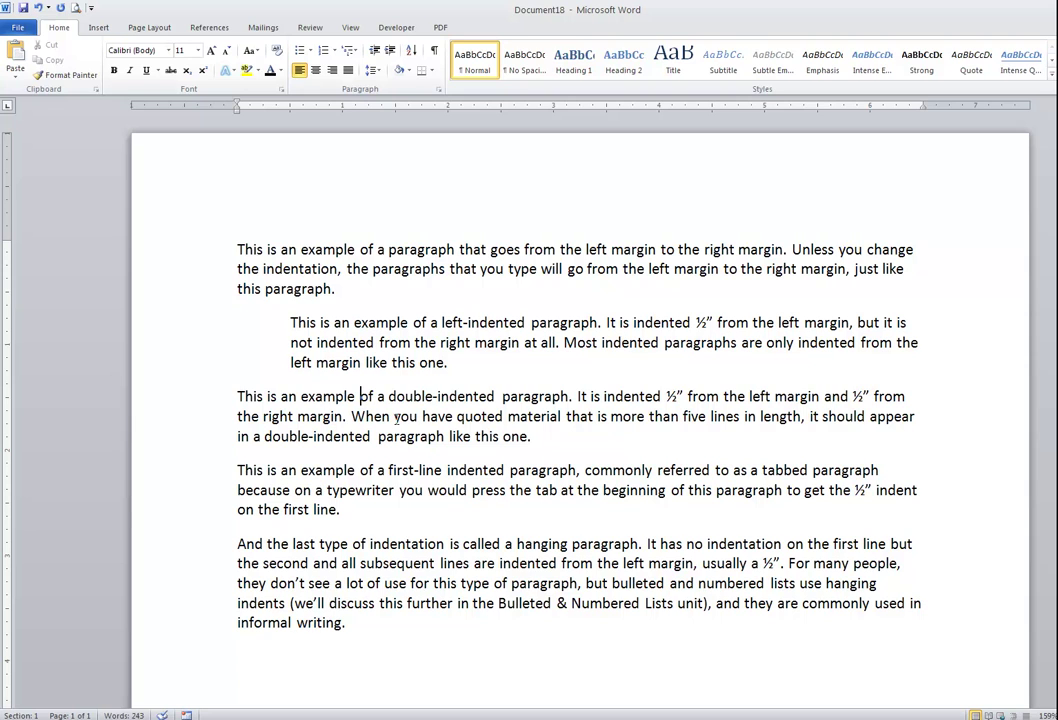
- Indent the third paragraph ½" on the left and raise its right indent to 0.5"
{"action": "left_click", "coordinate": [393, 52]}
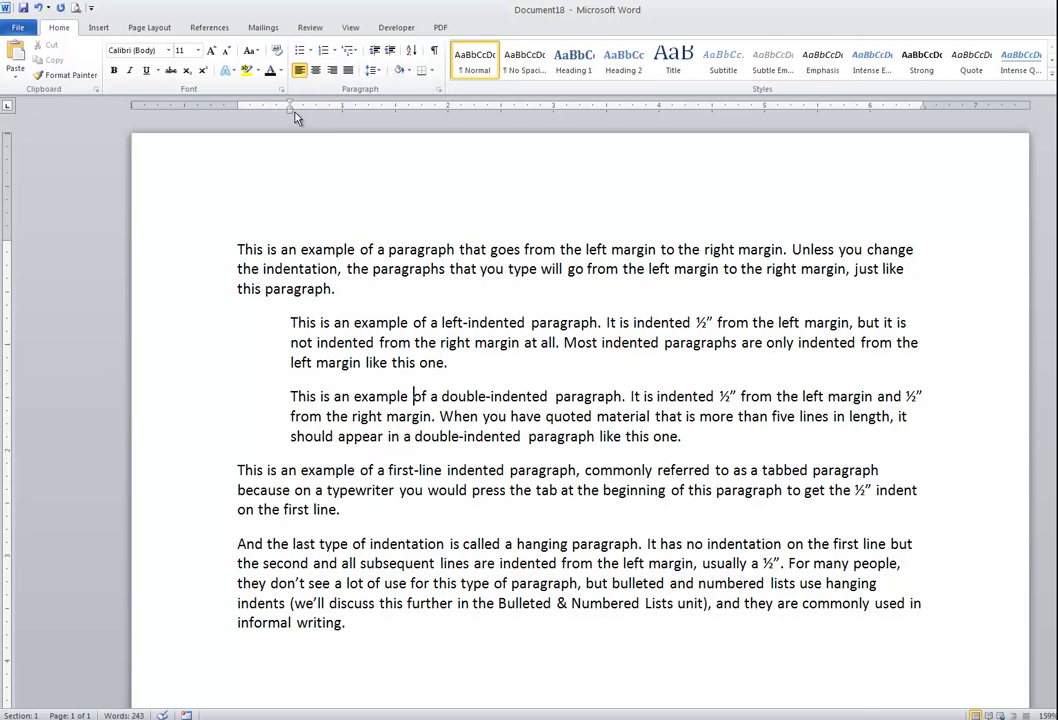
{"action": "left_click", "coordinate": [151, 30]}
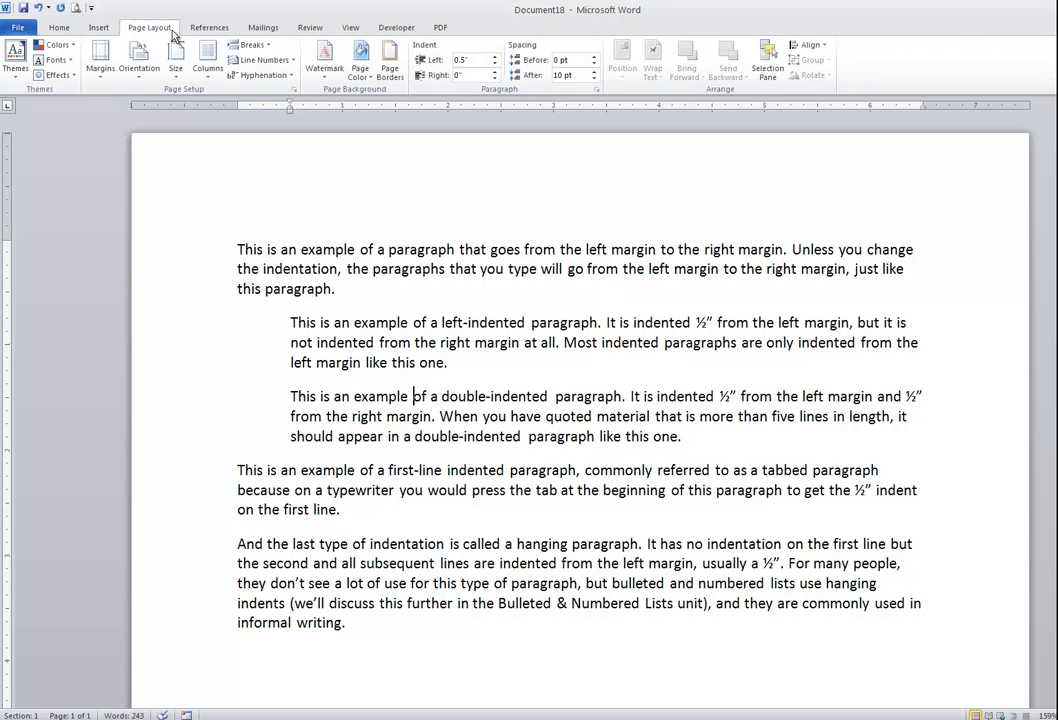
{"action": "left_click", "coordinate": [494, 72]}
{"action": "left_click", "coordinate": [494, 72]}
{"action": "left_click", "coordinate": [494, 72]}
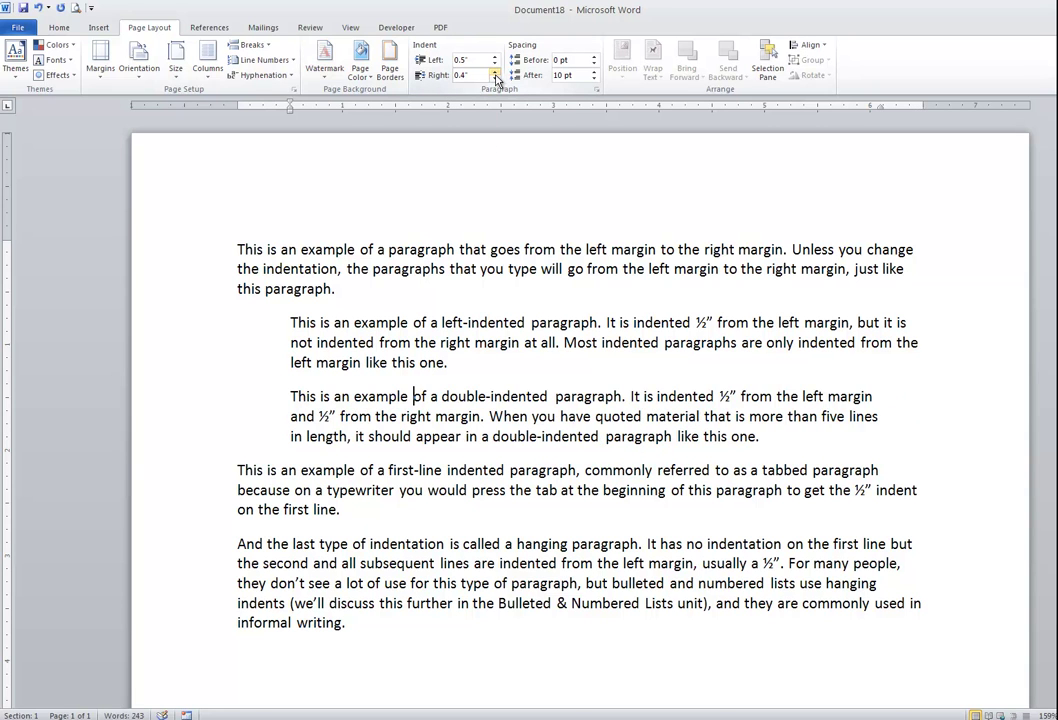
{"action": "left_click", "coordinate": [494, 72]}
{"action": "left_click", "coordinate": [494, 72]}
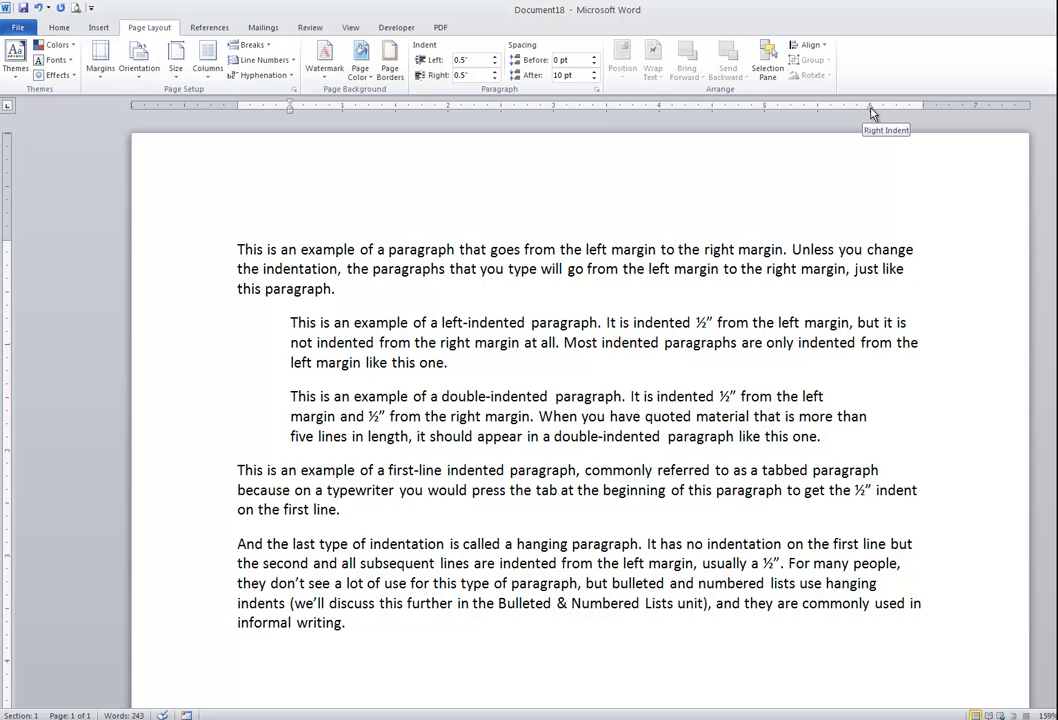
{"action": "mouse_move", "coordinate": [870, 108]}
{"action": "left_mouse_down"}
{"action": "mouse_move", "coordinate": [897, 108]}
{"action": "mouse_move", "coordinate": [699, 108]}
{"action": "mouse_move", "coordinate": [873, 113]}
{"action": "left_mouse_up"}
{"action": "left_click", "coordinate": [483, 470]}
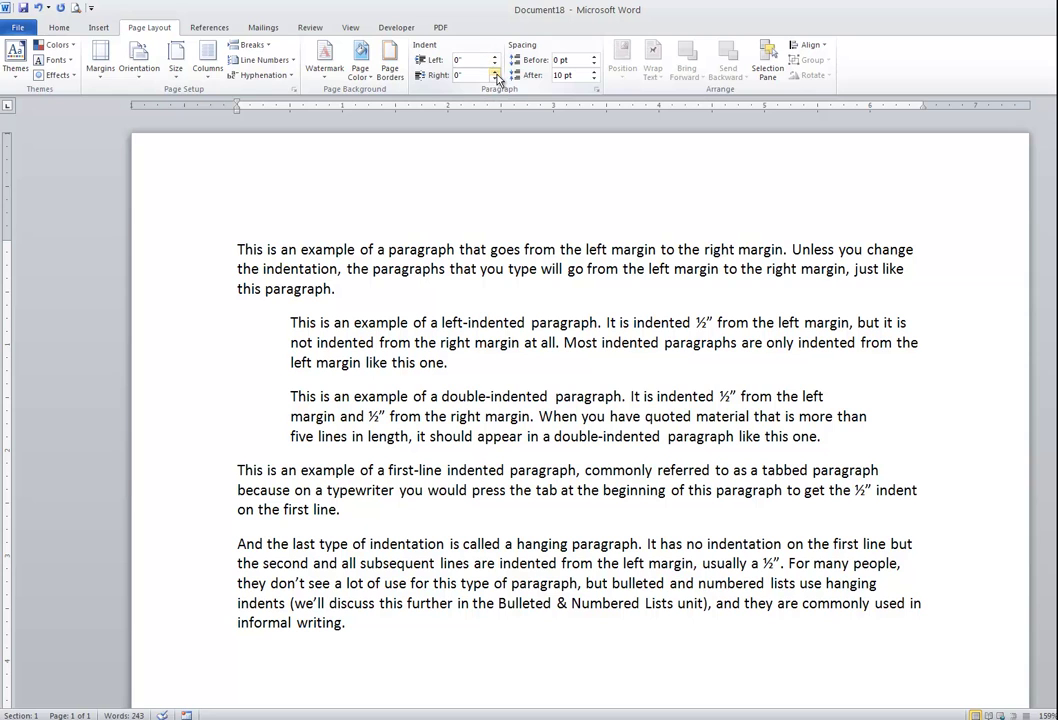
- Drag the First Line Indent marker to ½" for the fourth paragraph
{"action": "left_click", "coordinate": [57, 31]}
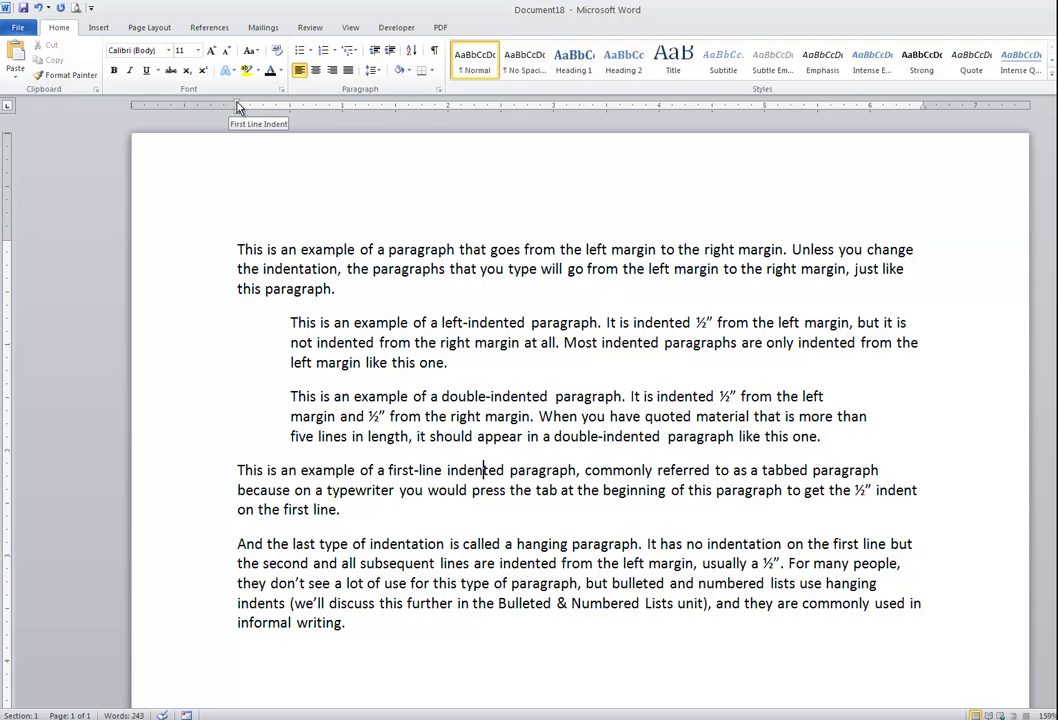
{"action": "left_click_drag", "start_coordinate": [237, 106], "coordinate": [291, 108]}
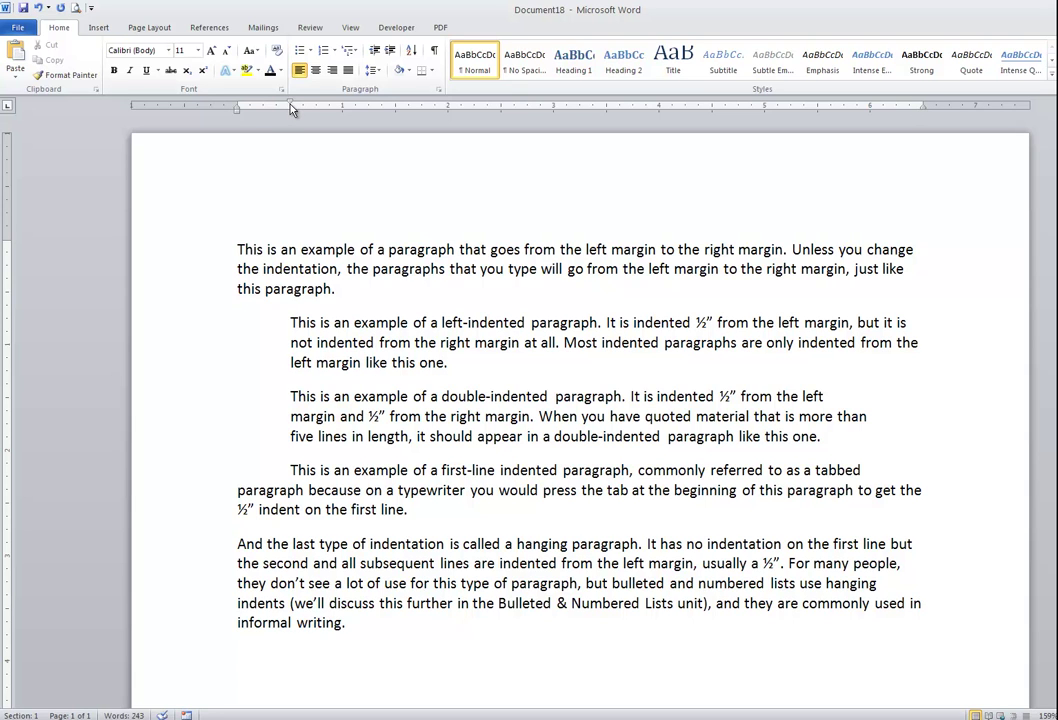
{"action": "mouse_move", "coordinate": [290, 107]}
{"action": "left_mouse_down"}
{"action": "mouse_move", "coordinate": [328, 106]}
{"action": "mouse_move", "coordinate": [260, 107]}
{"action": "mouse_move", "coordinate": [291, 108]}
{"action": "left_mouse_up"}
- Drag the Hanging Indent marker to the ½" mark for the last paragraph
{"action": "left_click_drag", "start_coordinate": [238, 112], "coordinate": [238, 112]}
{"action": "left_click_drag", "start_coordinate": [250, 112], "coordinate": [289, 113]}
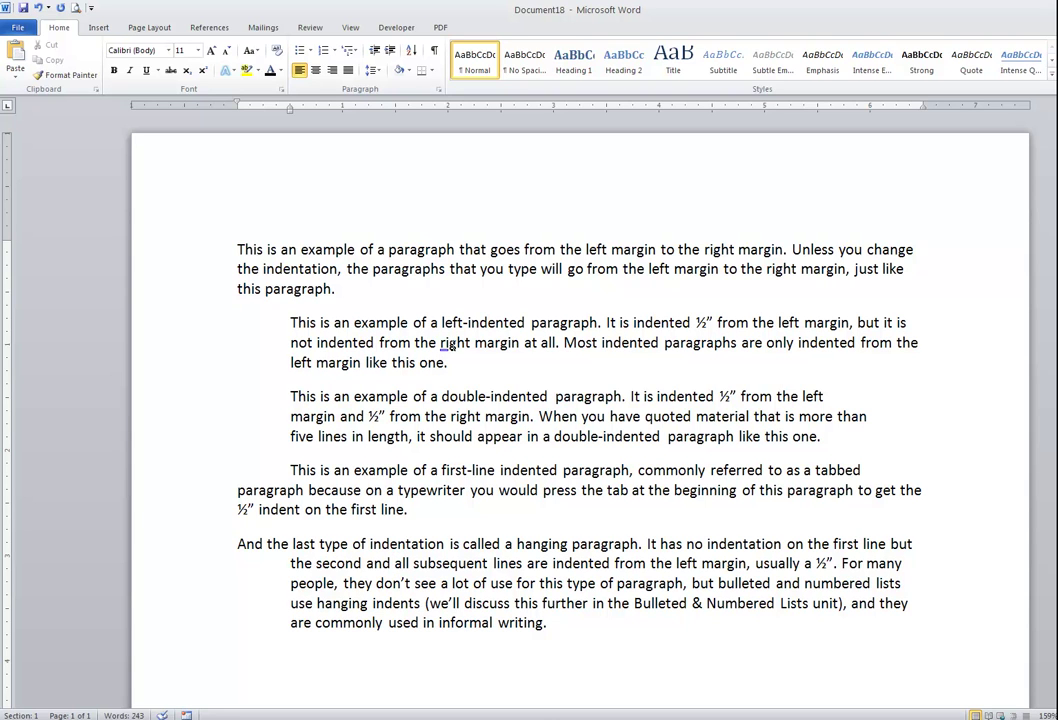
- Check the Paragraph dialog indents for the left, double and first-line paragraphs, closing each unchanged
{"action": "left_click", "coordinate": [398, 342]}
{"action": "left_click", "coordinate": [437, 91]}
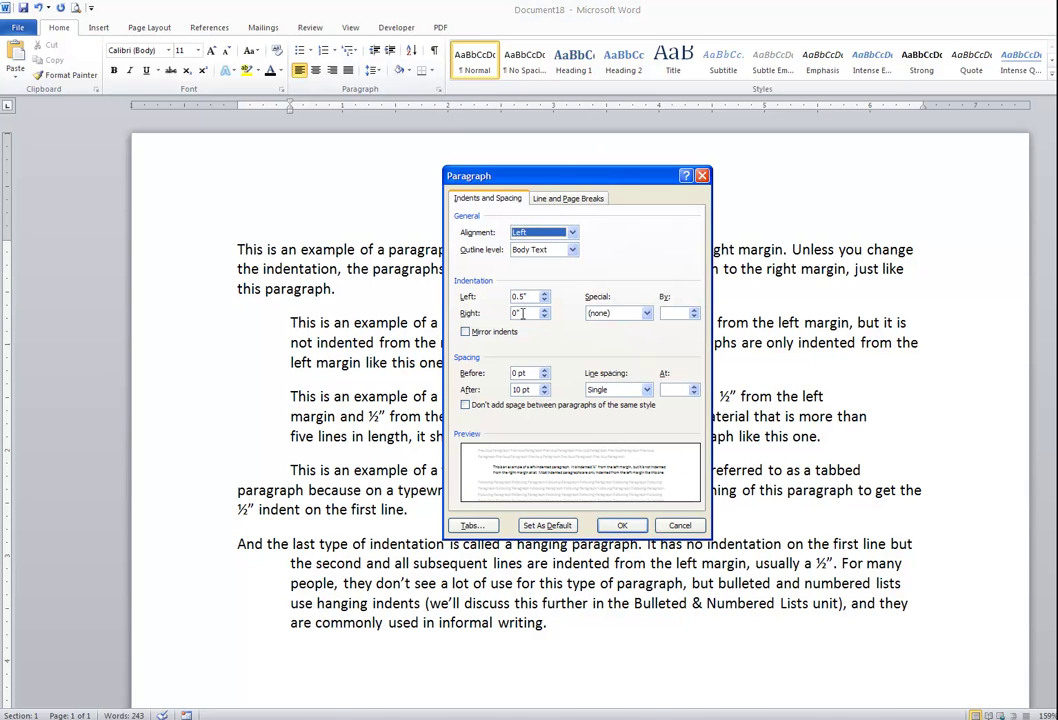
{"action": "left_click", "coordinate": [680, 525]}
{"action": "left_click", "coordinate": [530, 436]}
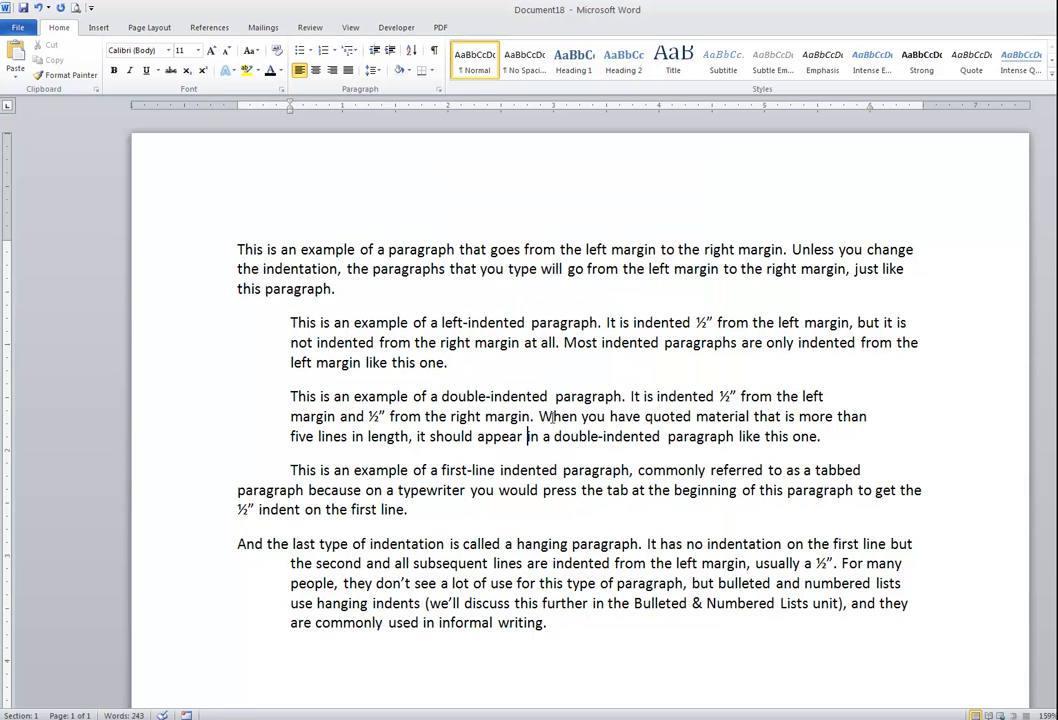
{"action": "left_click", "coordinate": [439, 92]}
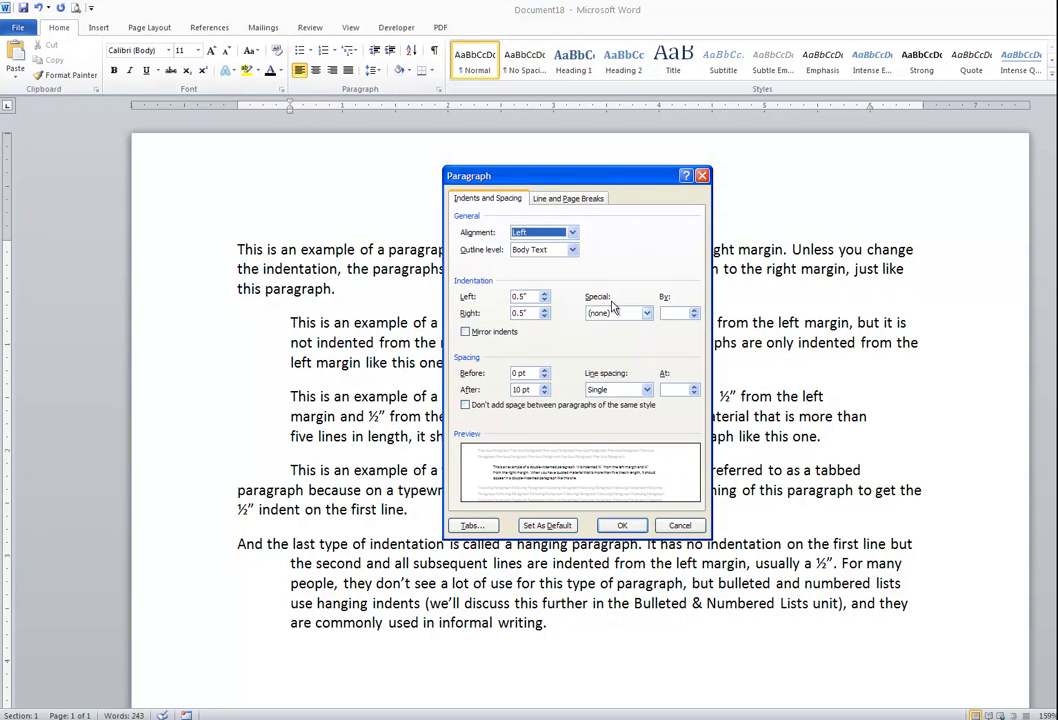
{"action": "key", "text": "Escape"}
{"action": "left_click", "coordinate": [540, 489]}
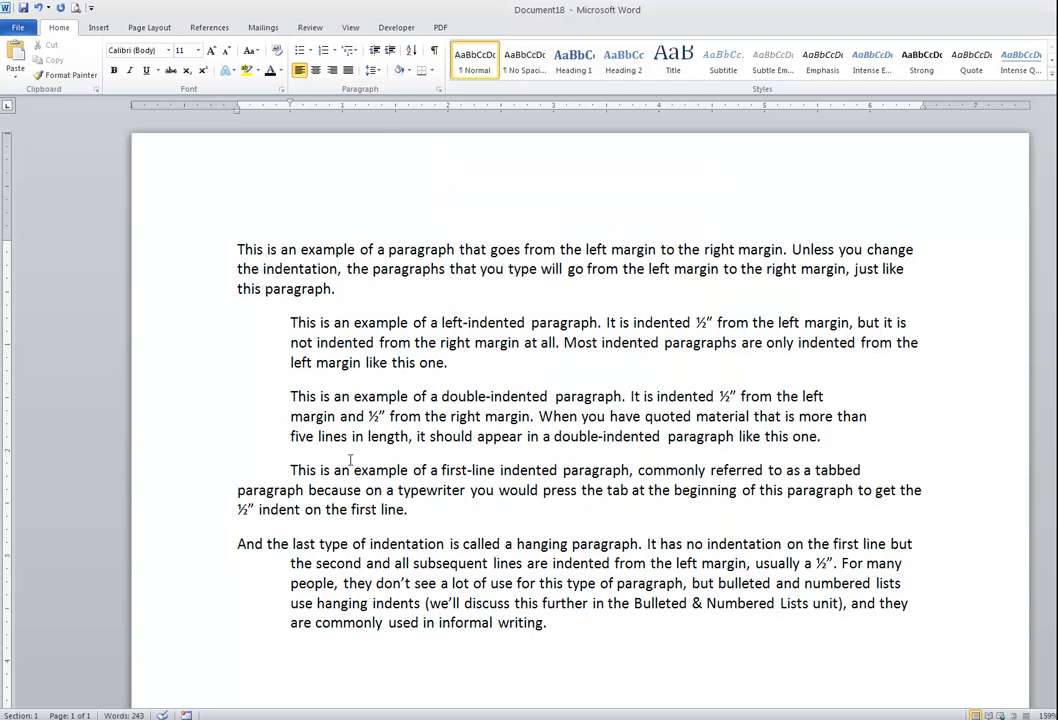
{"action": "left_click", "coordinate": [438, 89]}
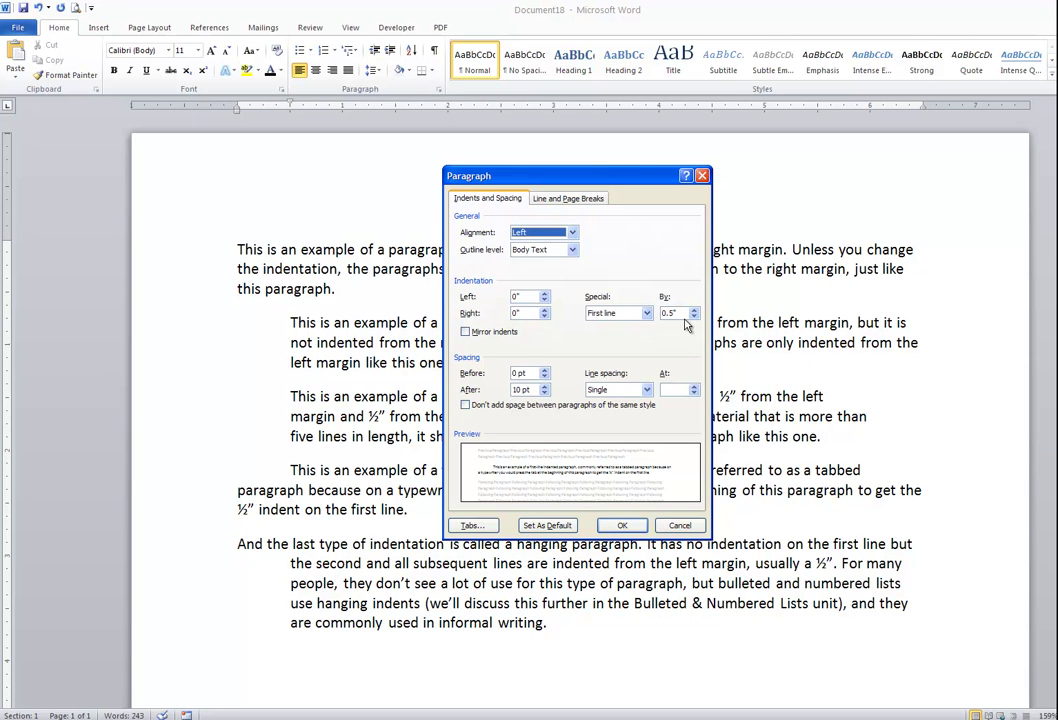
{"action": "left_click", "coordinate": [702, 175]}
- Open the hanging paragraph's Paragraph dialog and confirm Special: Hanging by 0.5"
{"action": "left_click", "coordinate": [486, 558]}
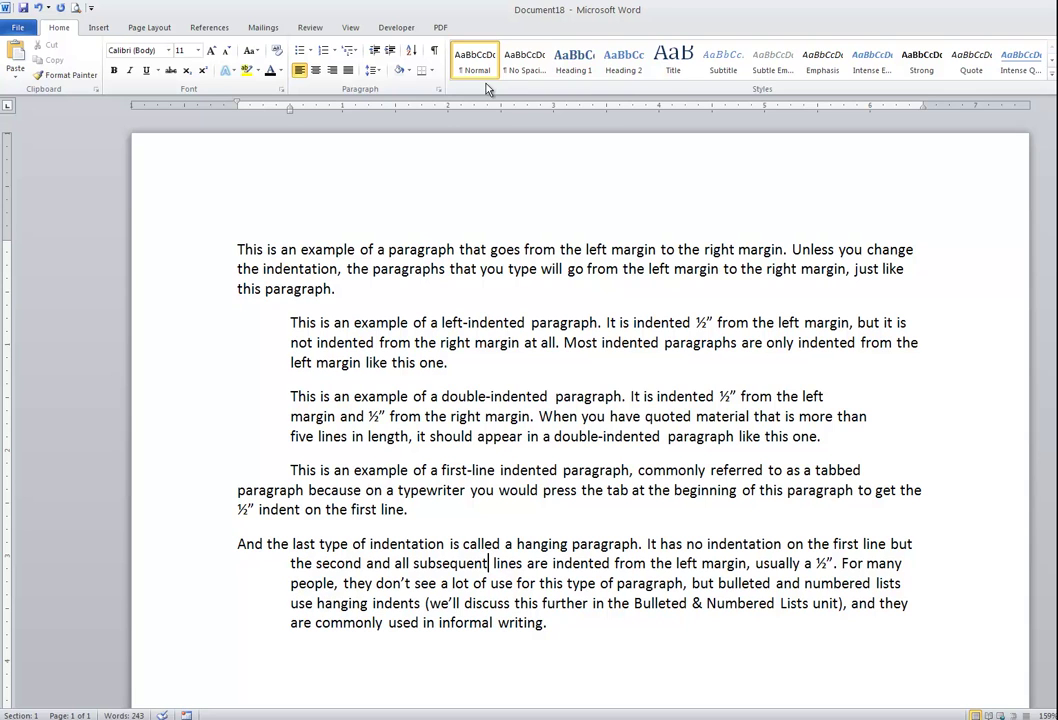
{"action": "left_click", "coordinate": [438, 91]}
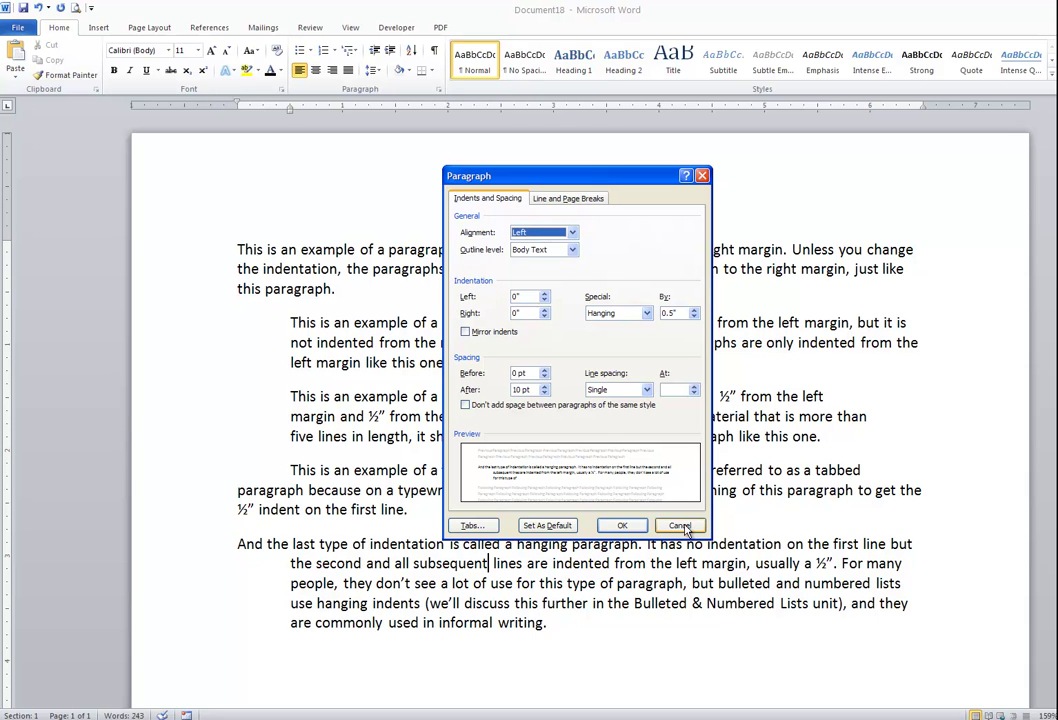
{"action": "left_click", "coordinate": [647, 313]}
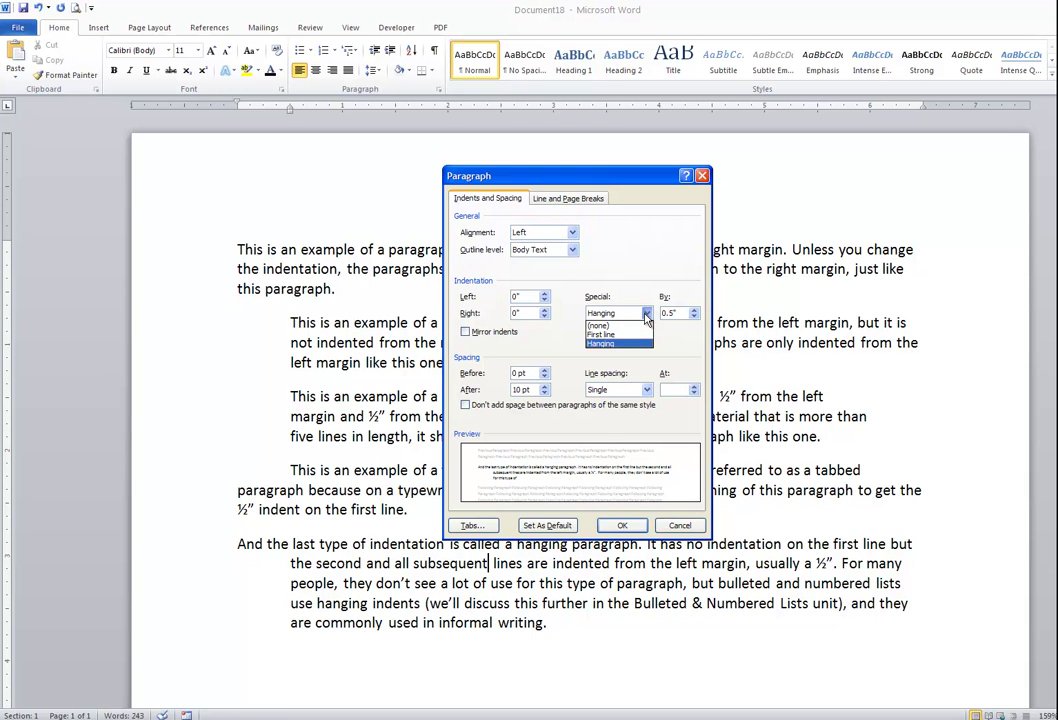
{"action": "left_click", "coordinate": [640, 342]}
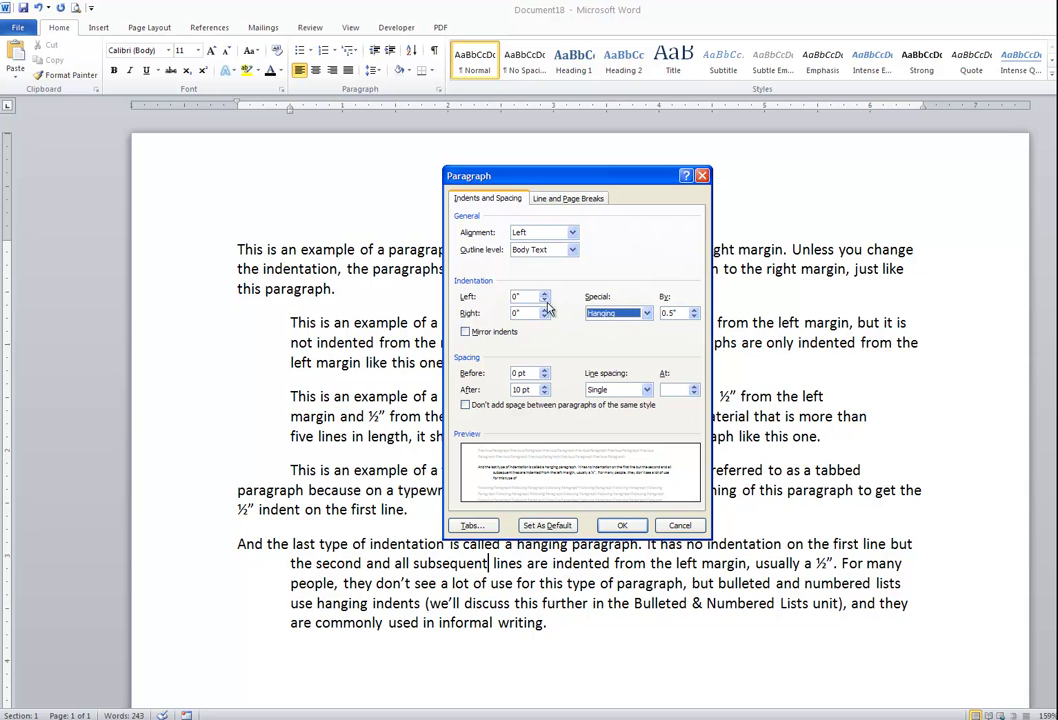